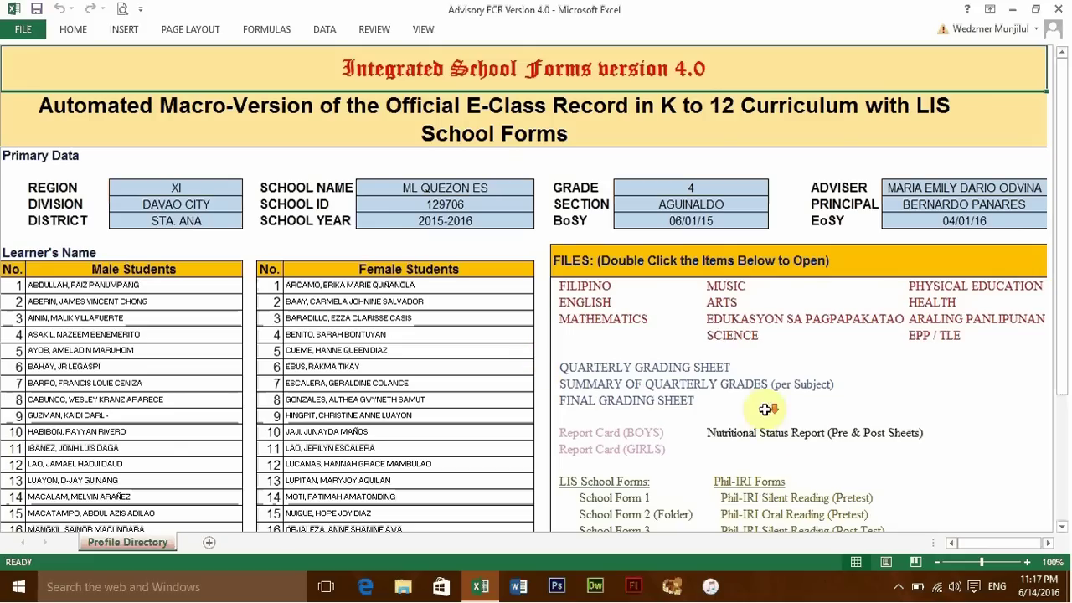
# Open the Phil-IRI Silent Reading (Pretest) sheet from the Profile Directory and look over its male and female pupil sections
pyautogui.scroll(-3, 765, 405)
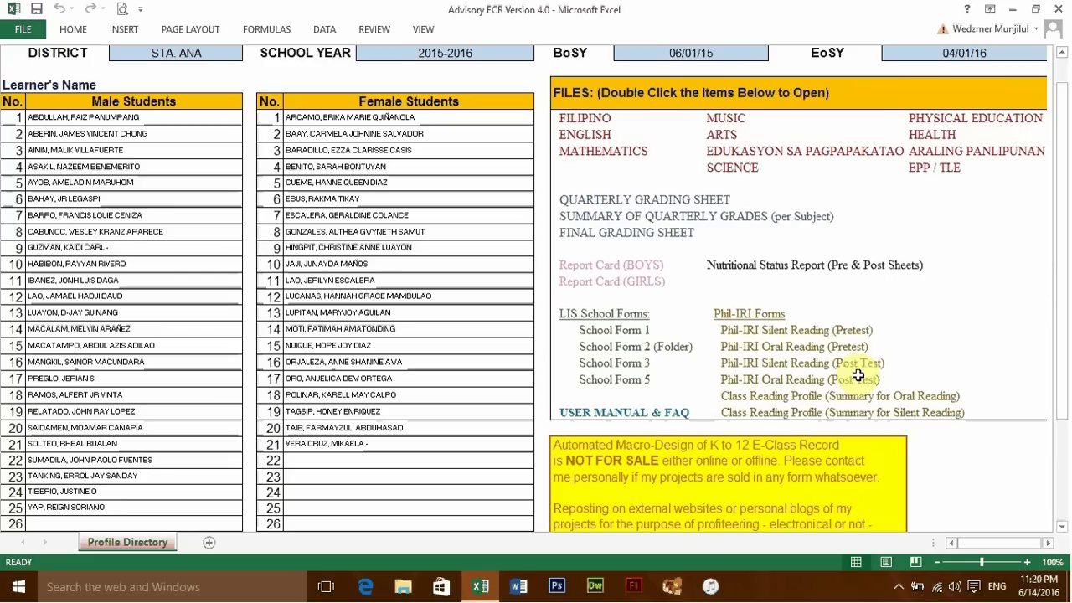
pyautogui.click(737, 332)
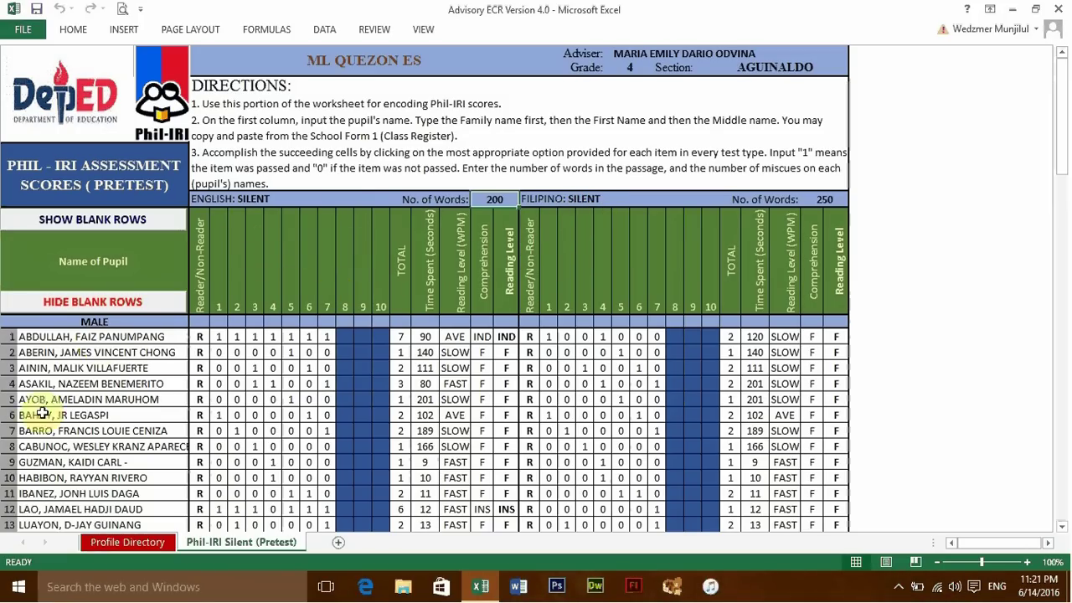
pyautogui.scroll(-4, 79, 384)
pyautogui.scroll(-12, 80, 383)
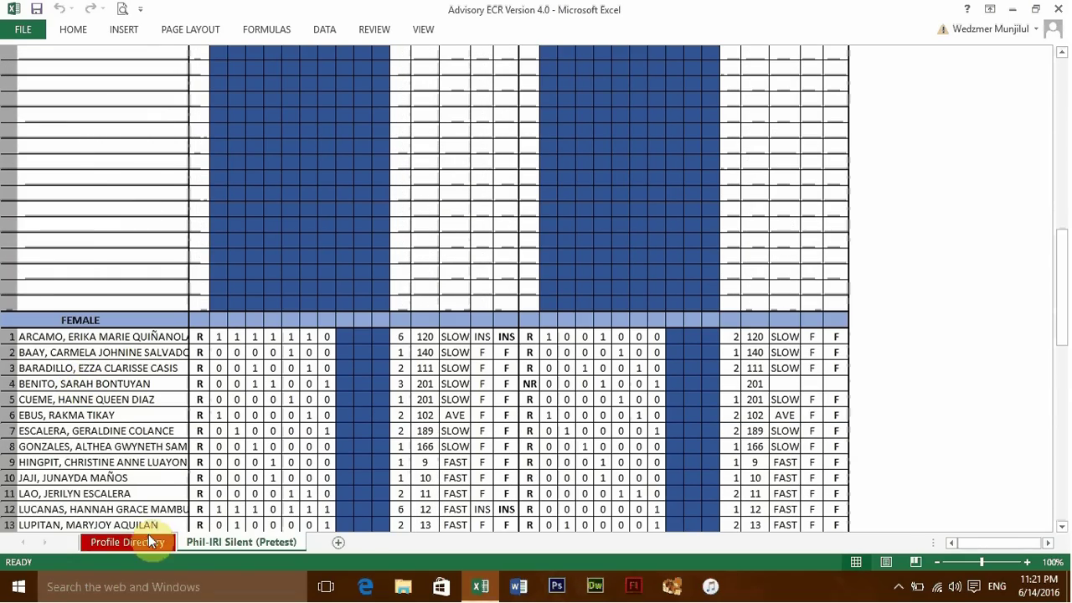
# Return to the Profile Directory and reopen the Phil-IRI Silent Reading (Pretest) sheet at its directions and headers
pyautogui.click(128, 543)
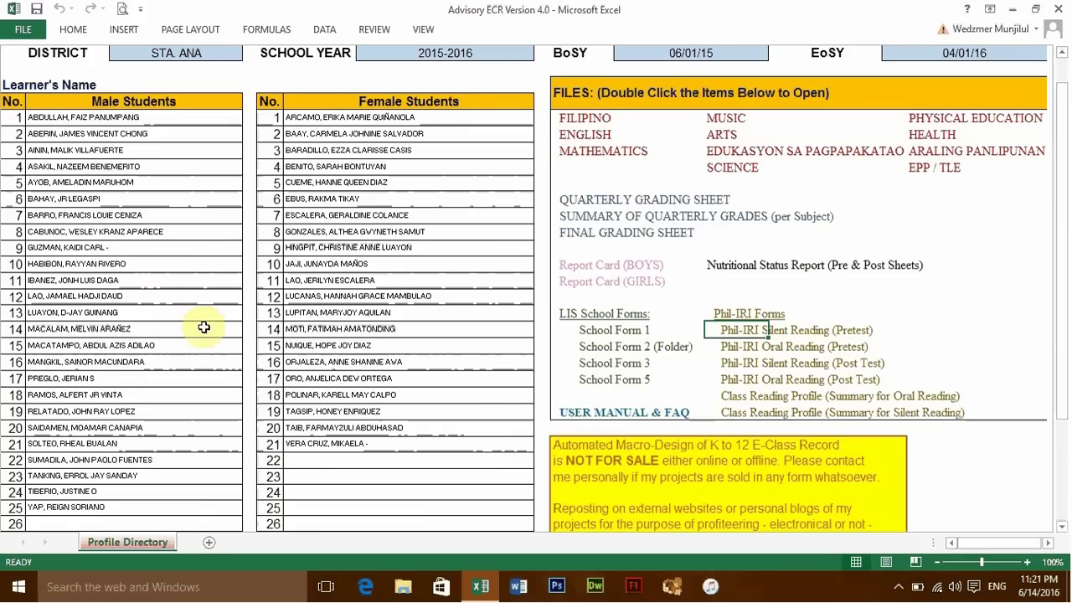
pyautogui.doubleClick(740, 332)
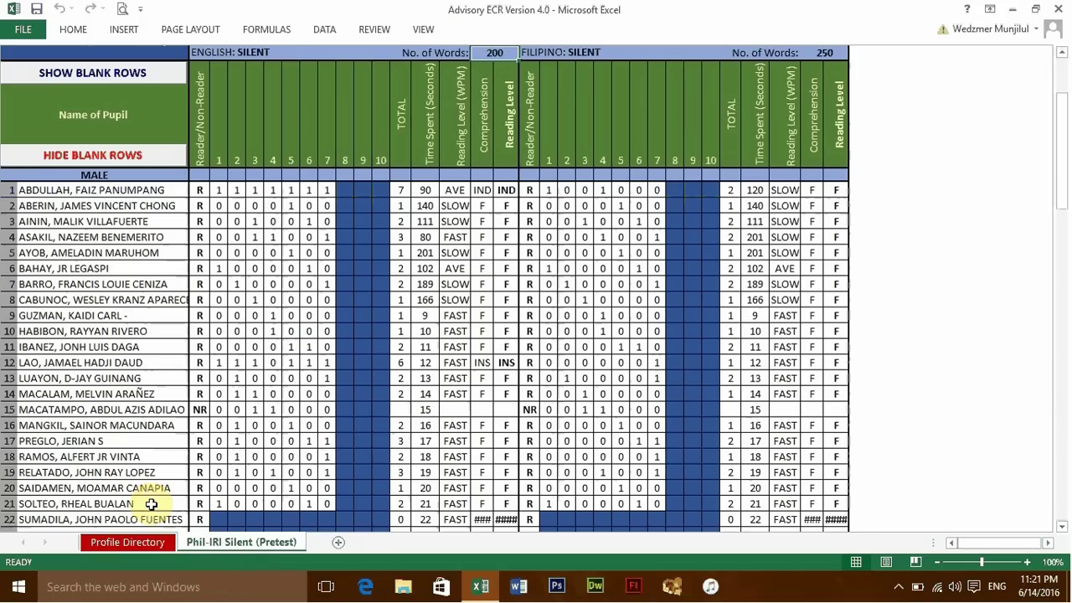
pyautogui.click(134, 549)
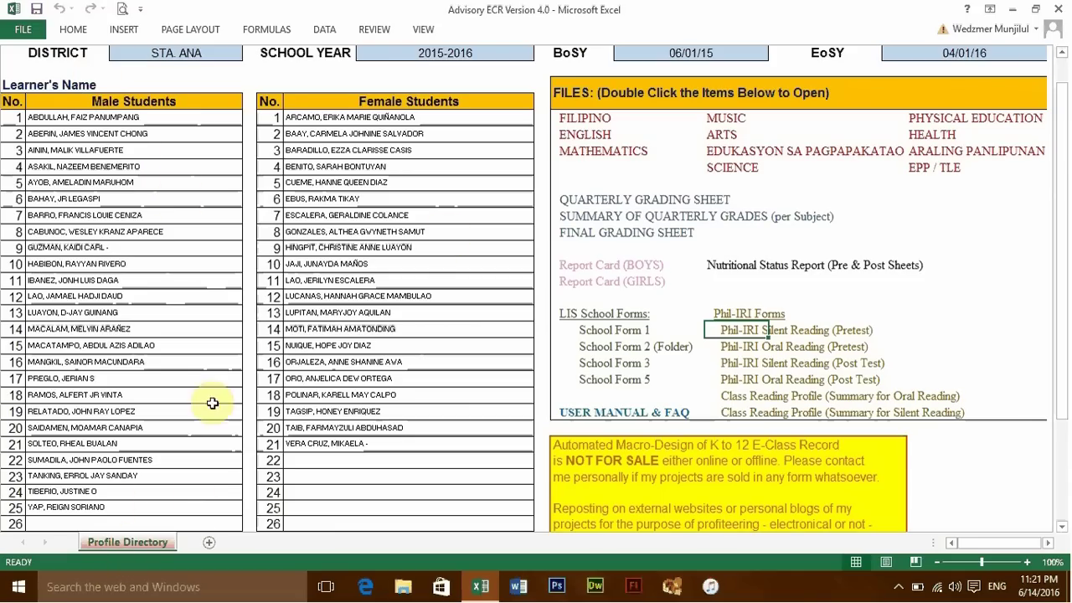
pyautogui.click(733, 336)
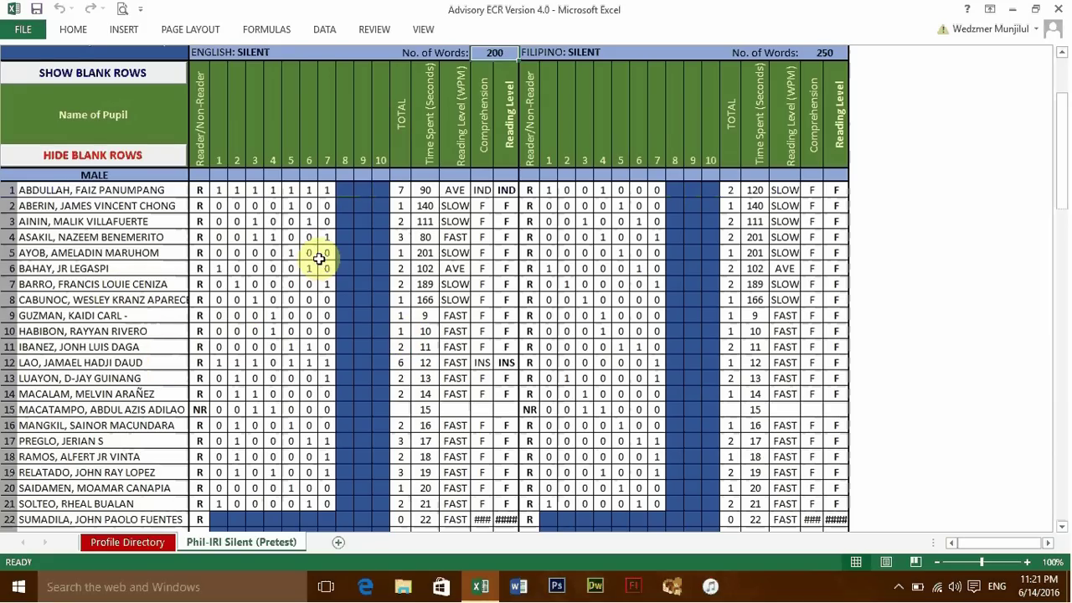
pyautogui.scroll(3, 400, 349)
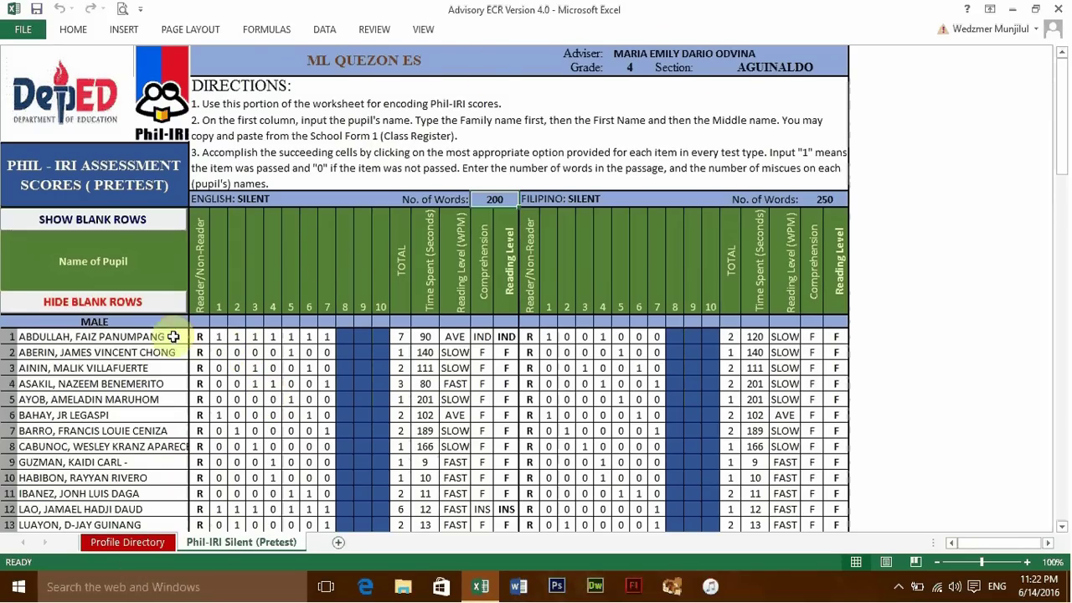
# Set the first male pupil's Reader/Non-Reader status to R in the English Silent section
pyautogui.click(71, 337)
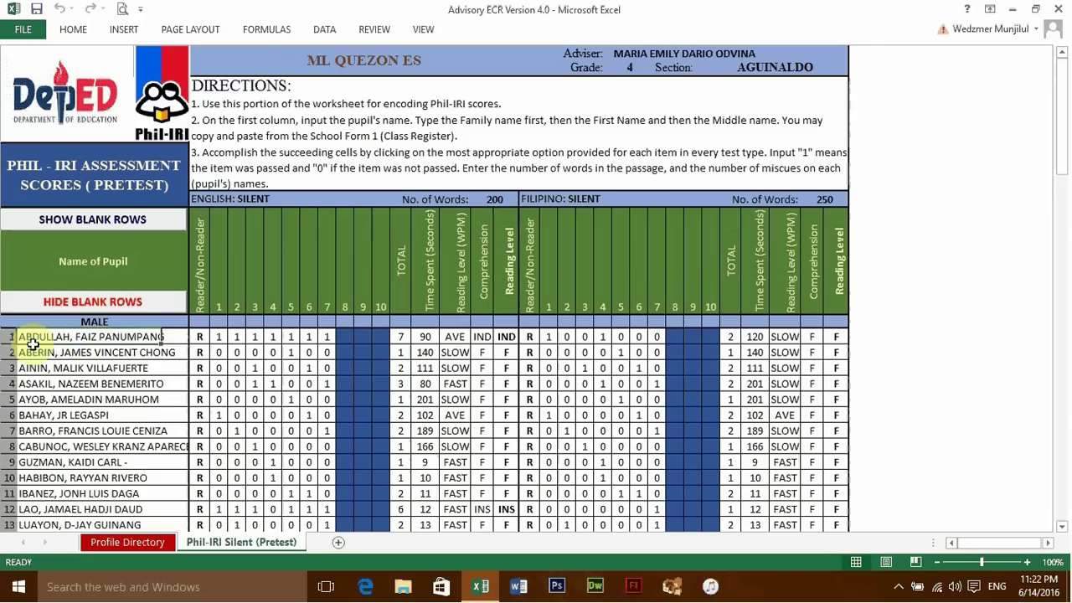
pyautogui.click(202, 338)
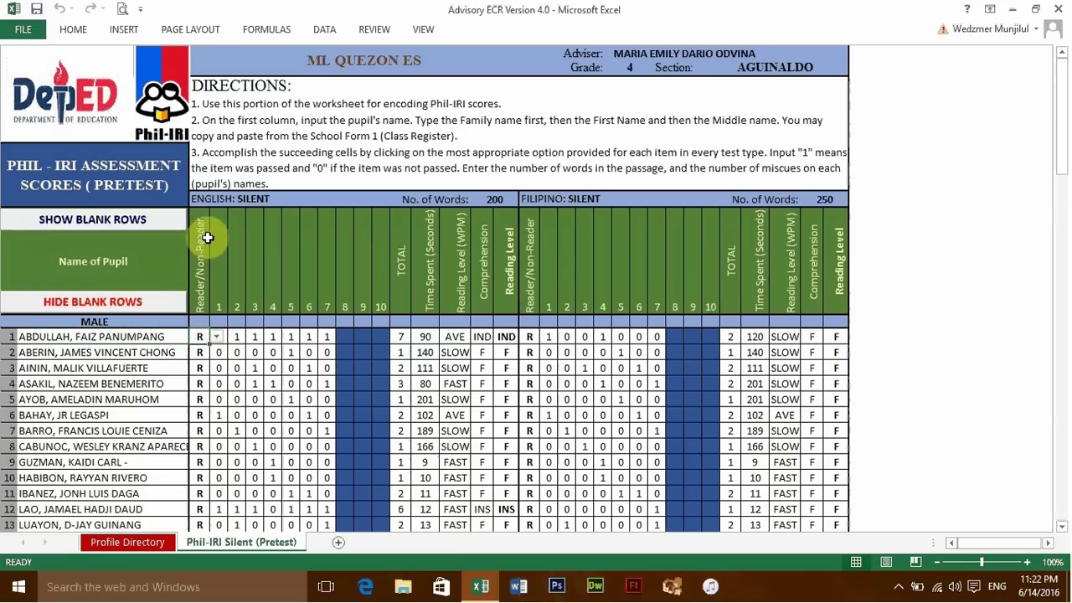
pyautogui.click(219, 337)
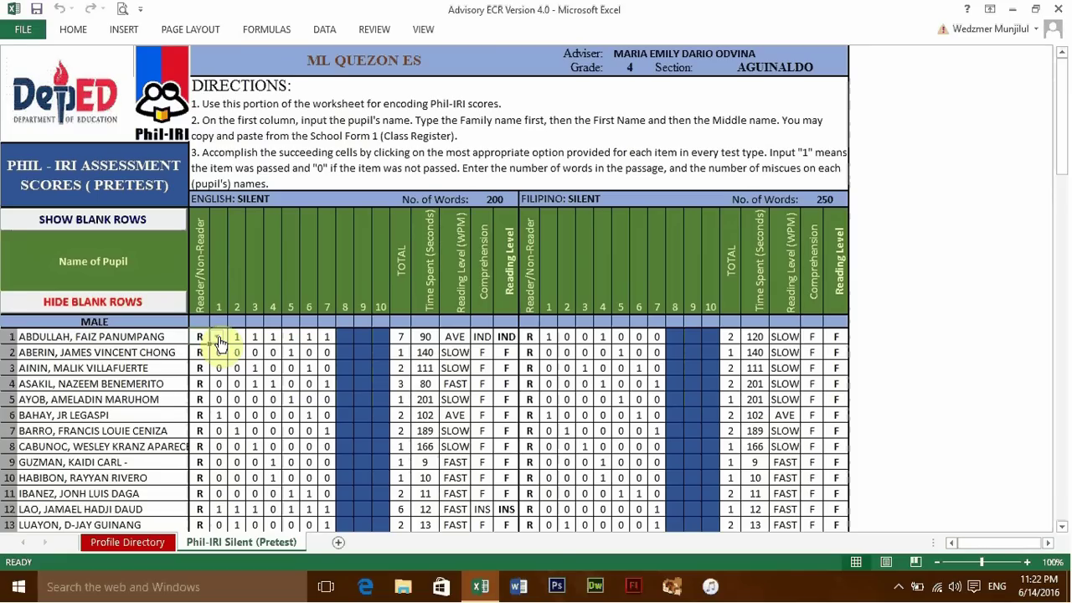
pyautogui.click(219, 342)
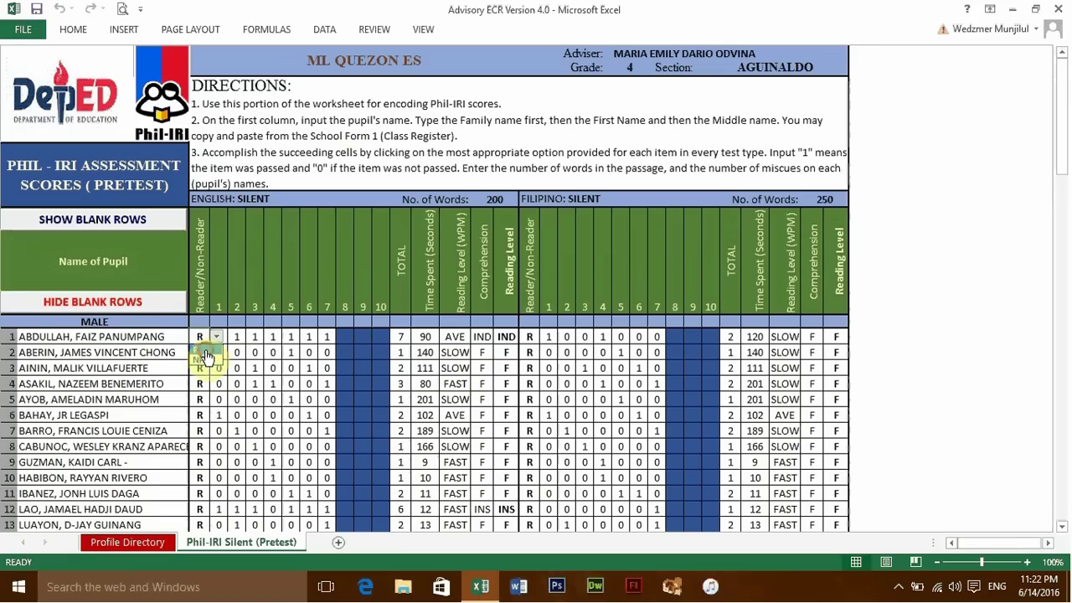
pyautogui.click(207, 356)
# Set the second male pupil's Reader/Non-Reader status to NR in the English Silent section
pyautogui.click(202, 356)
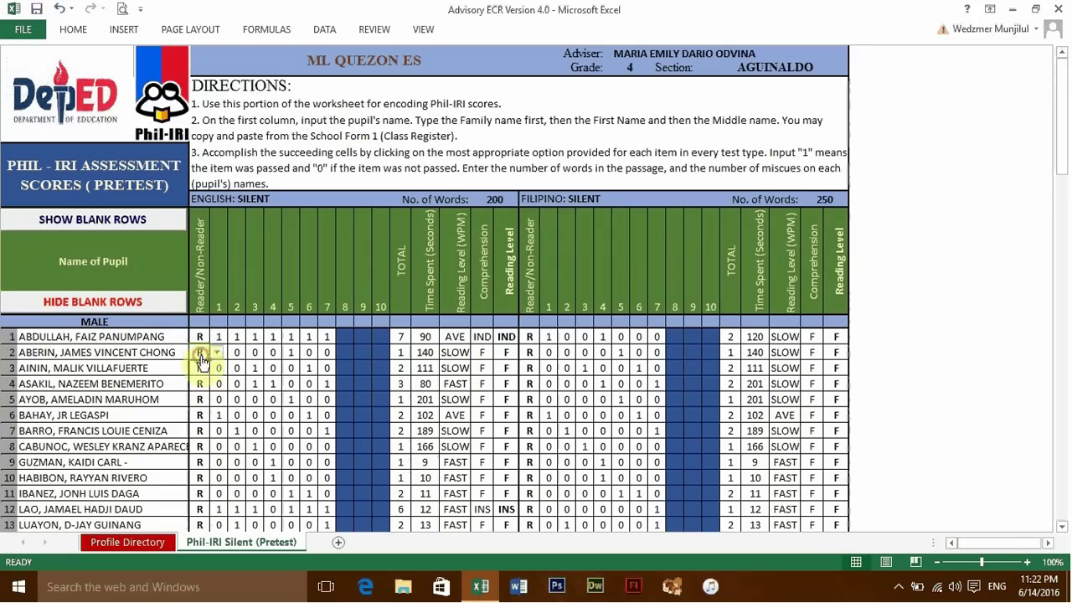
pyautogui.click(216, 352)
pyautogui.click(204, 377)
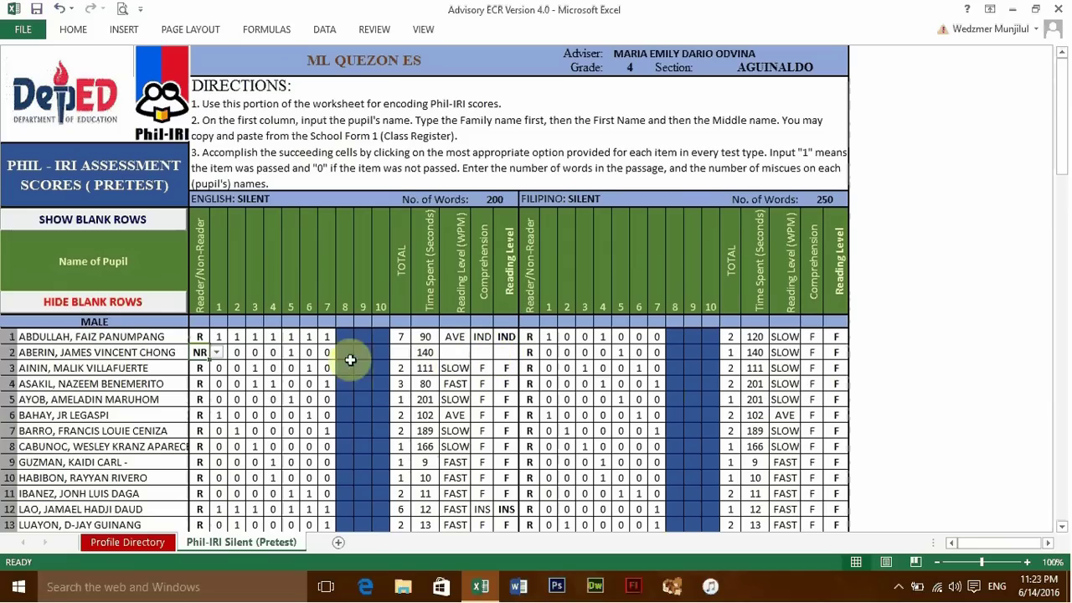
pyautogui.click(268, 352)
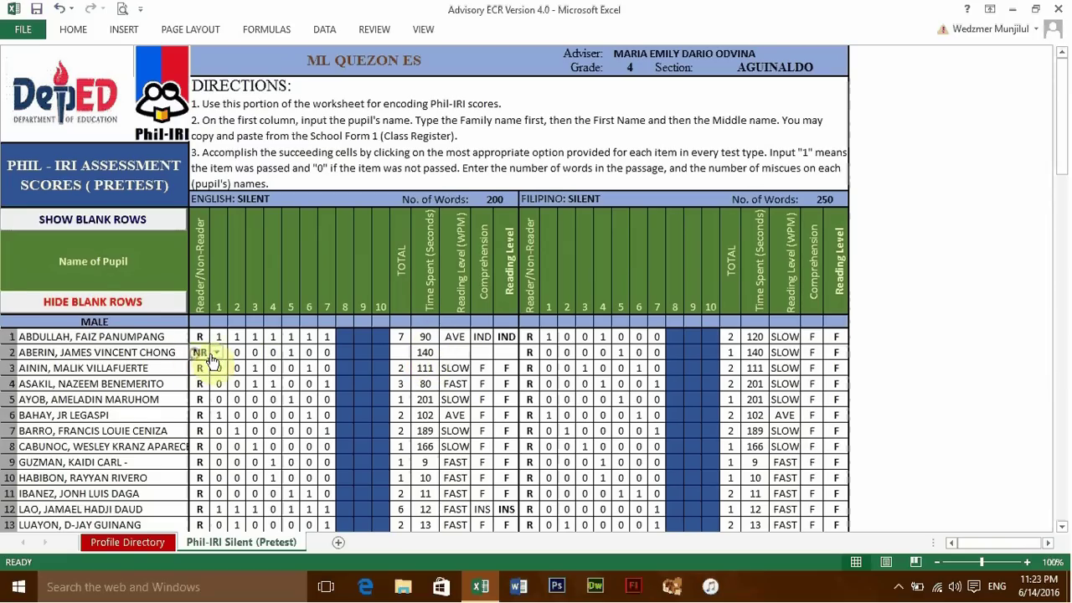
# Restore the second male pupil's English Silent Reader/Non-Reader status to R
pyautogui.click(215, 355)
pyautogui.click(216, 354)
pyautogui.click(203, 366)
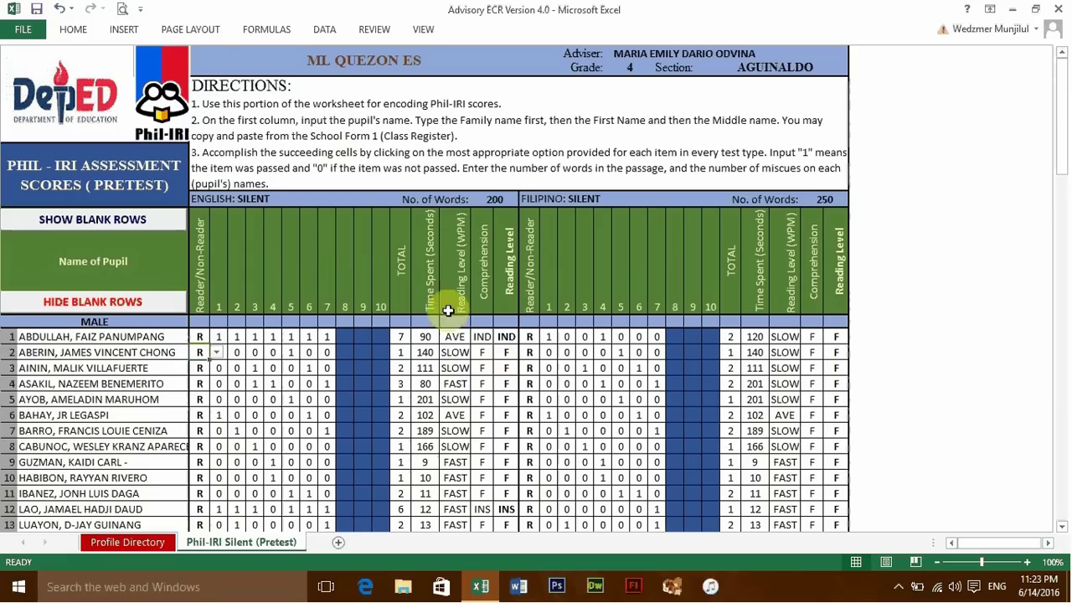
# Clear the first male pupil's English Silent scores for items 1 to 7
pyautogui.click(220, 336)
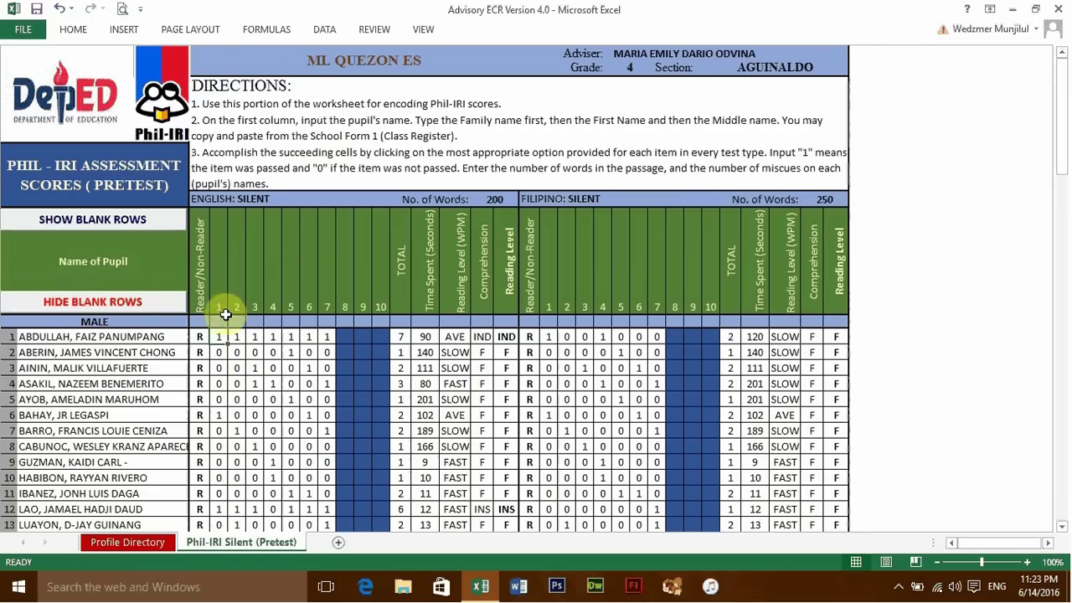
pyautogui.click(217, 361)
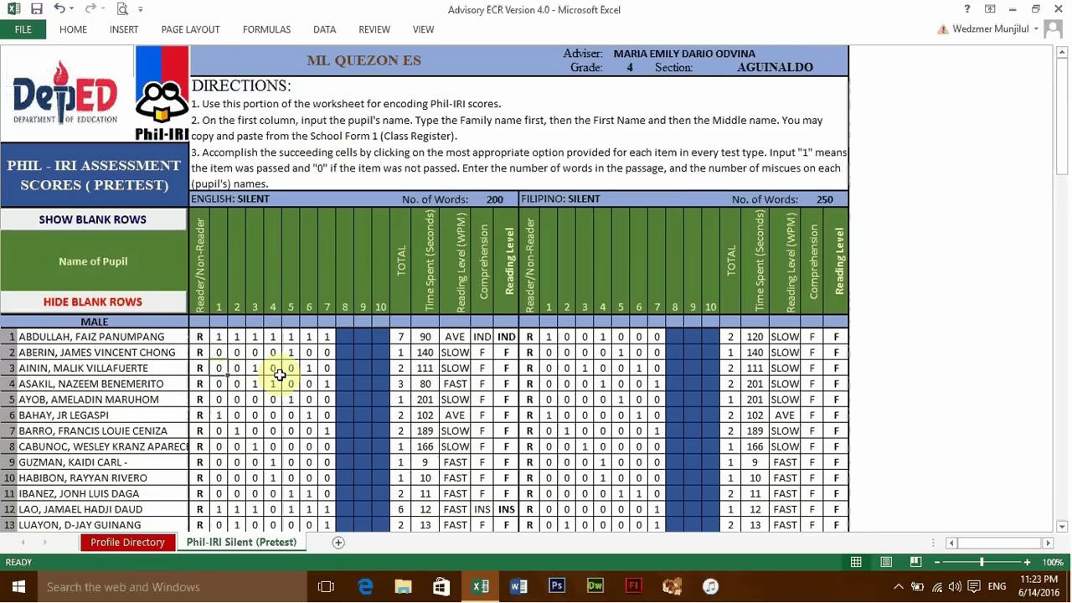
pyautogui.click(423, 337)
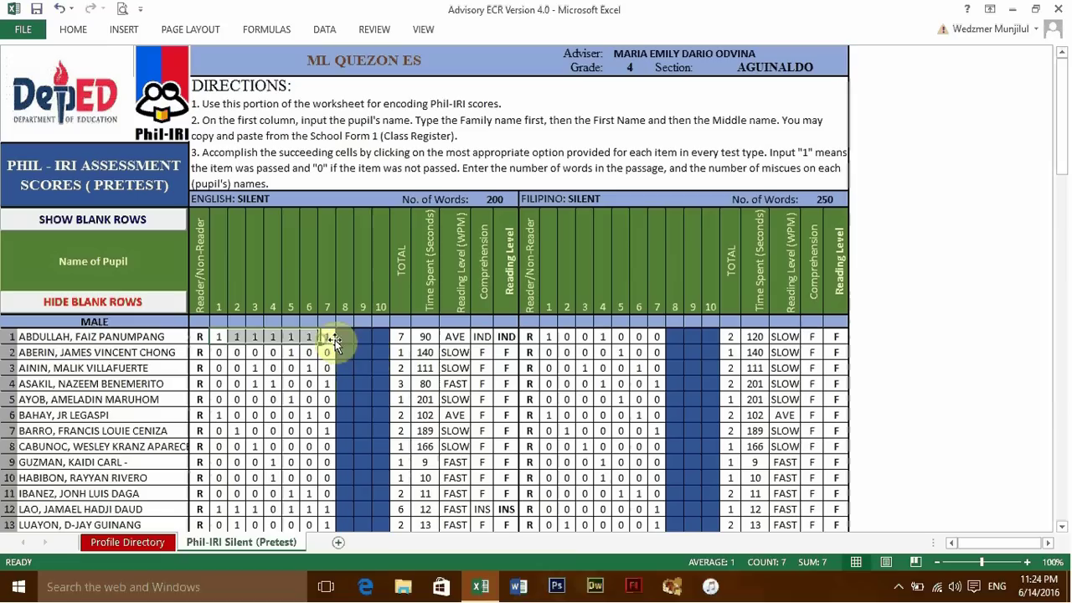
pyautogui.moveTo(219, 338); pyautogui.dragTo(326, 338)
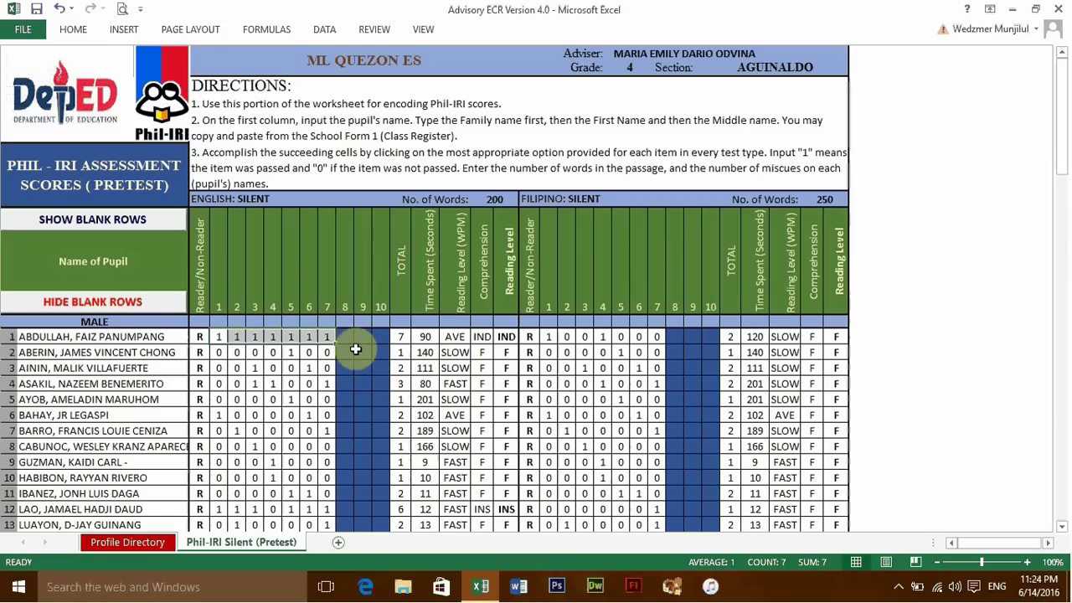
pyautogui.press('Delete')
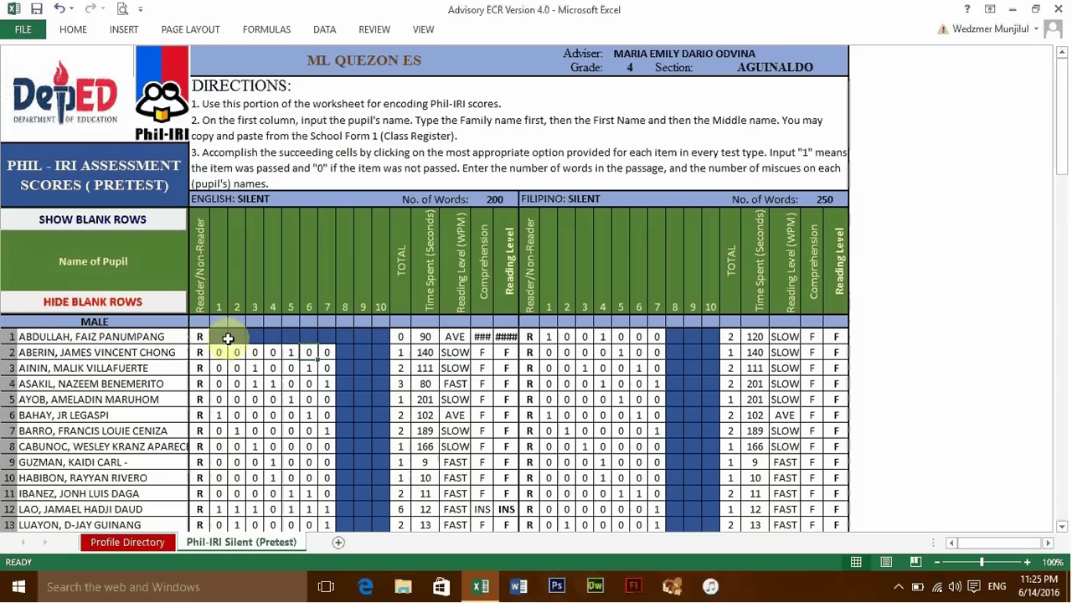
# Enter the first male pupil's English Silent scores for items 1 to 7 as 1, 0, 0, 0, 0, 1, 1
pyautogui.click(223, 337)
pyautogui.write('1')
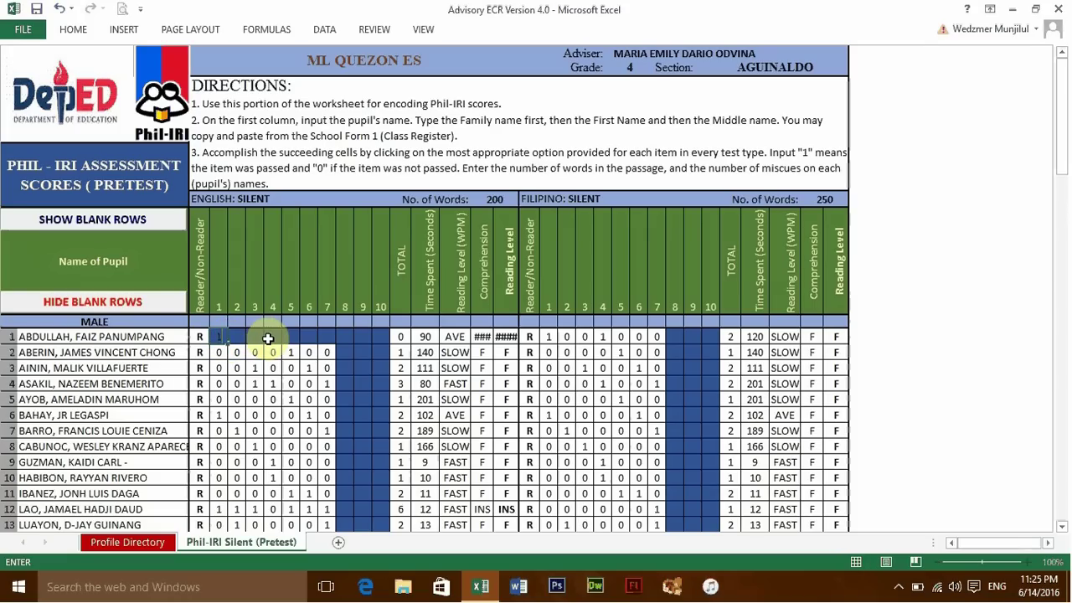
pyautogui.press('Return')
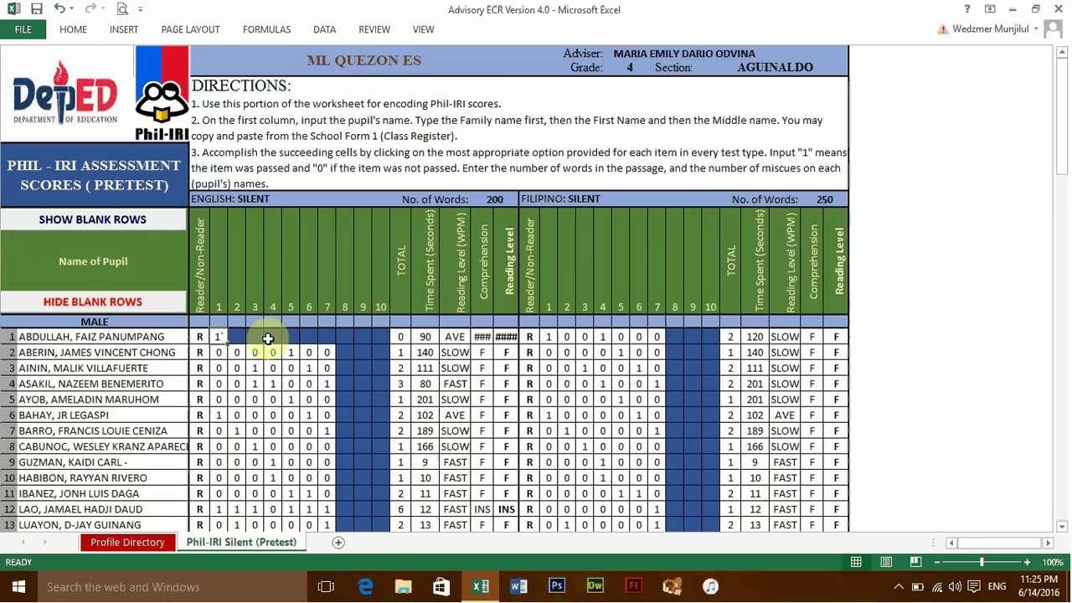
pyautogui.write('0')
pyautogui.press('Tab')
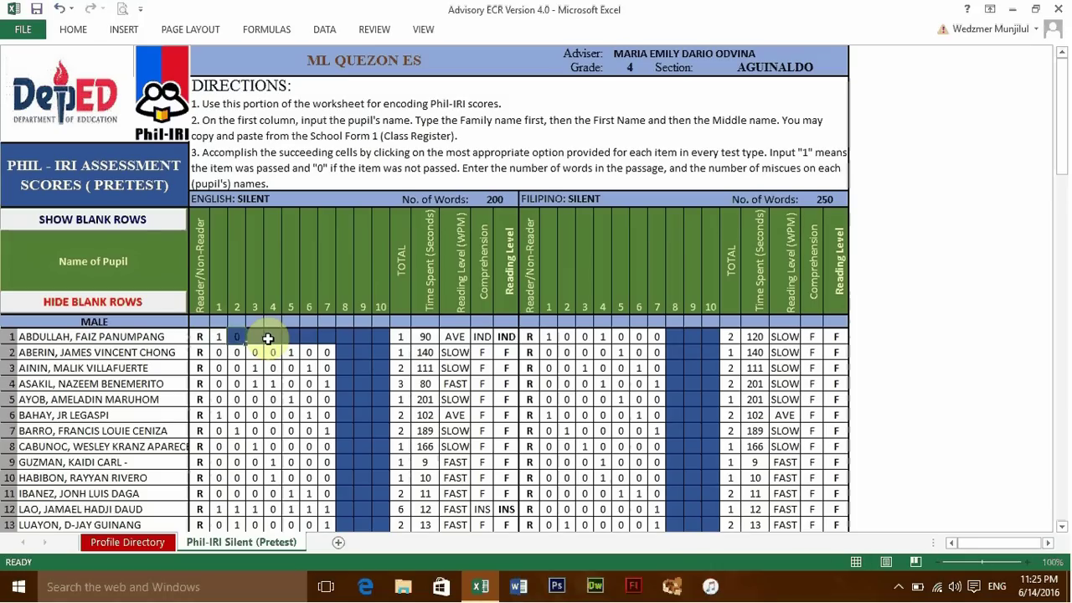
pyautogui.write('0')
pyautogui.press('Tab')
pyautogui.write('0')
pyautogui.press('Tab')
pyautogui.write('0')
pyautogui.press('Tab')
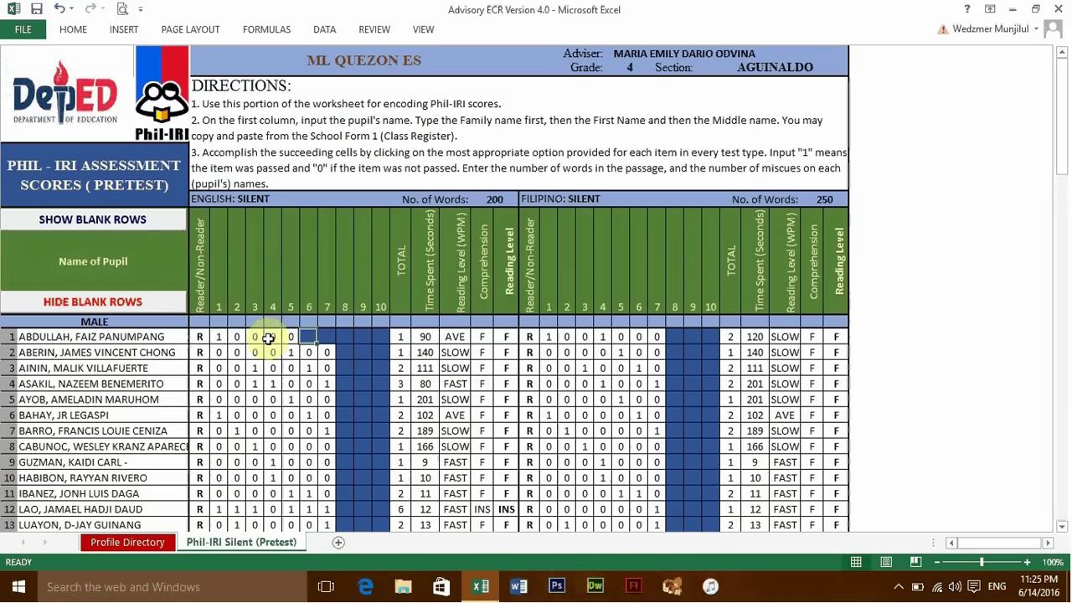
pyautogui.write('1')
pyautogui.press('Tab')
pyautogui.write('1')
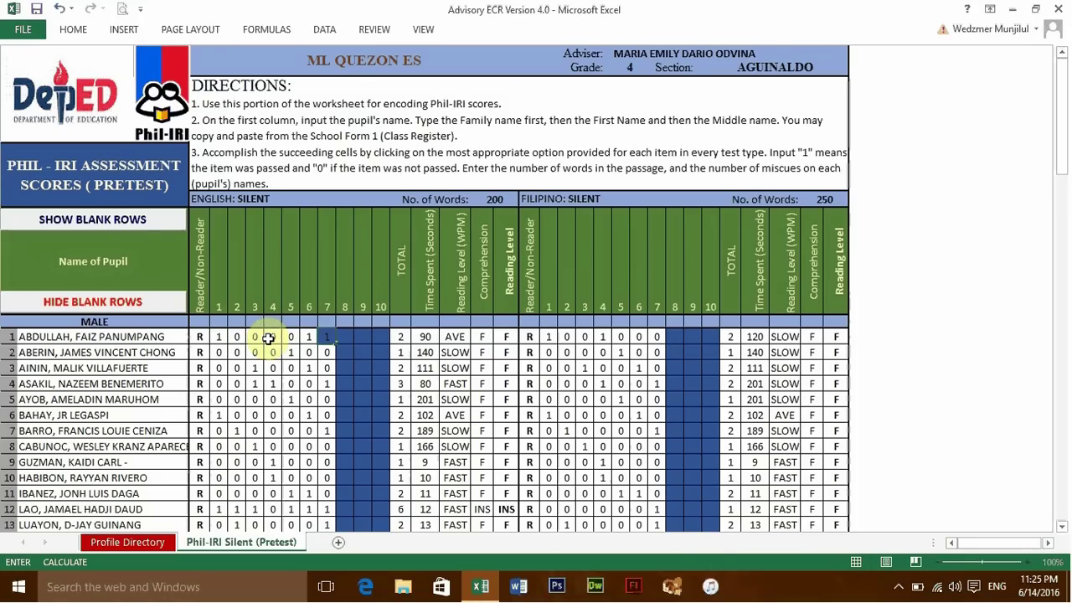
pyautogui.press('Down')
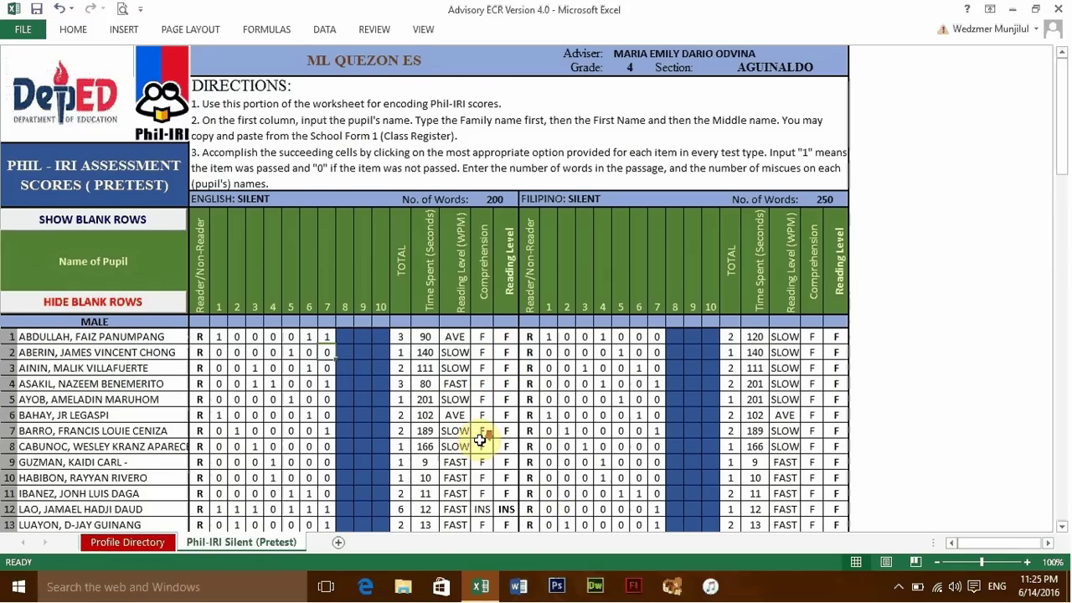
# Examine the male and female sections, especially the comprehension and reading level cells of male pupils 22 to 25, whose item scores are blank
pyautogui.scroll(-3, 530, 434)
pyautogui.scroll(-6, 530, 434)
pyautogui.scroll(-4, 466, 374)
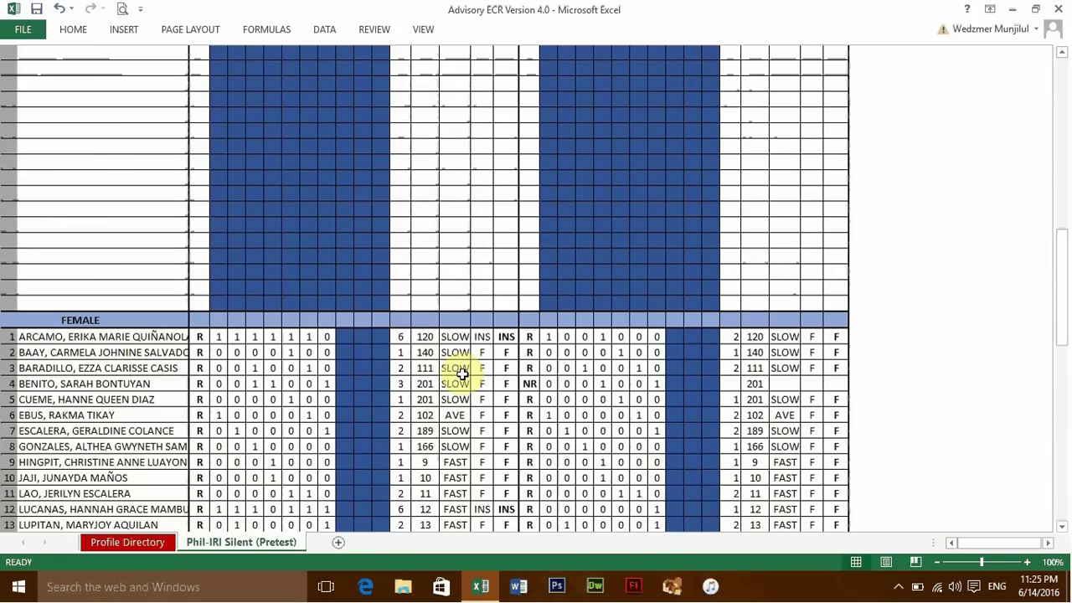
pyautogui.scroll(10, 463, 373)
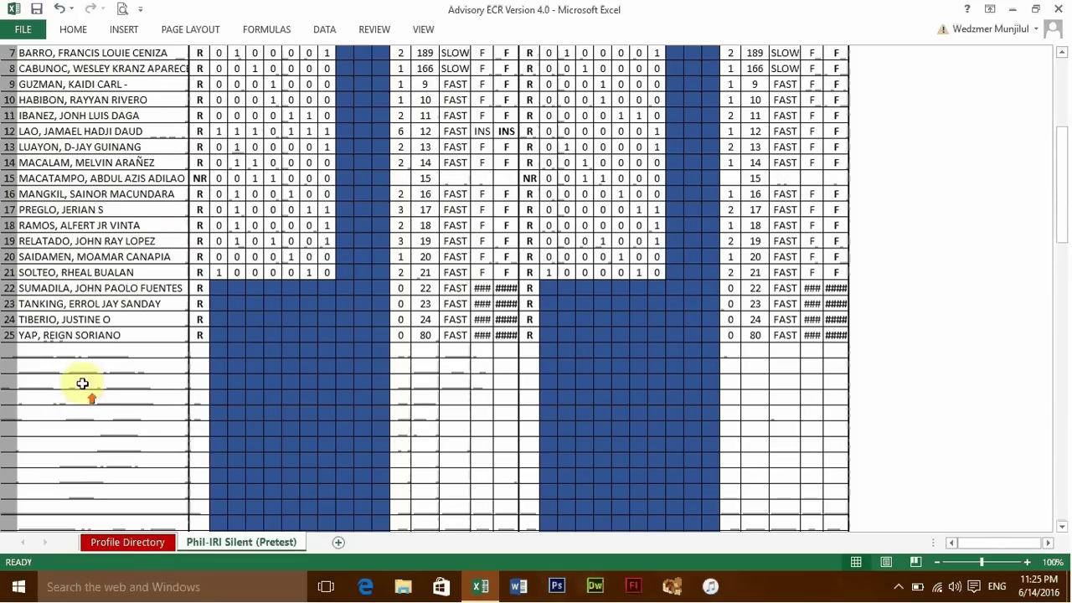
pyautogui.scroll(5, 84, 387)
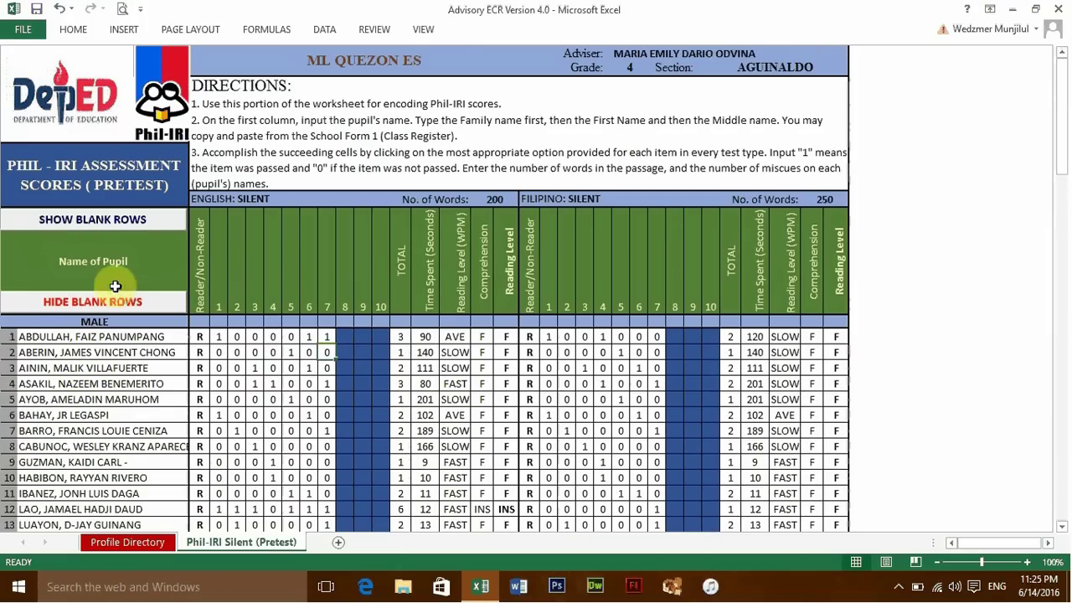
pyautogui.scroll(-5, 505, 416)
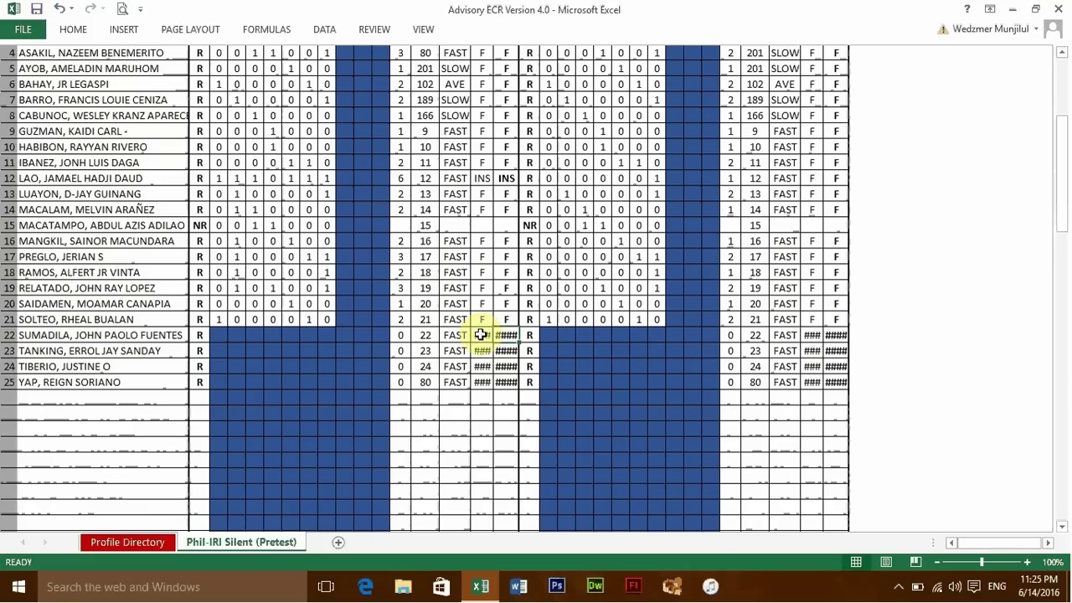
pyautogui.click(201, 337)
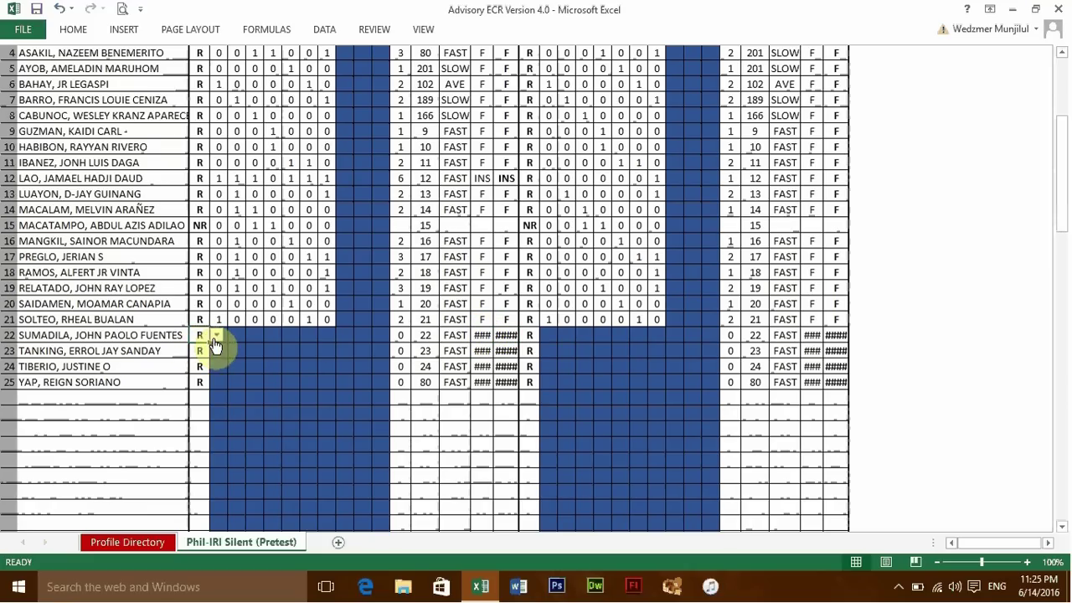
pyautogui.click(254, 337)
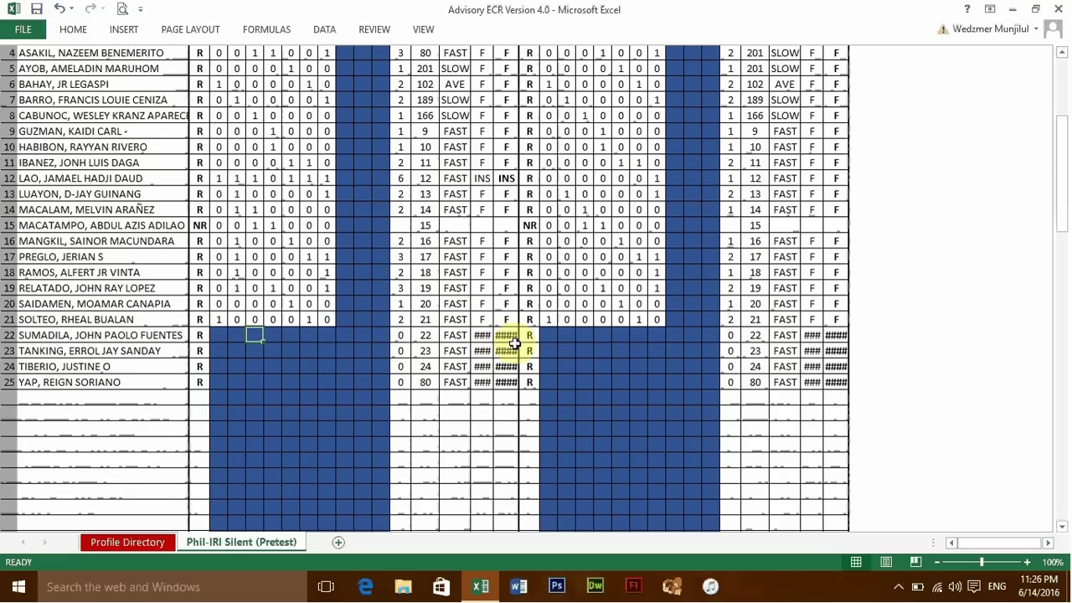
pyautogui.scroll(6, 497, 346)
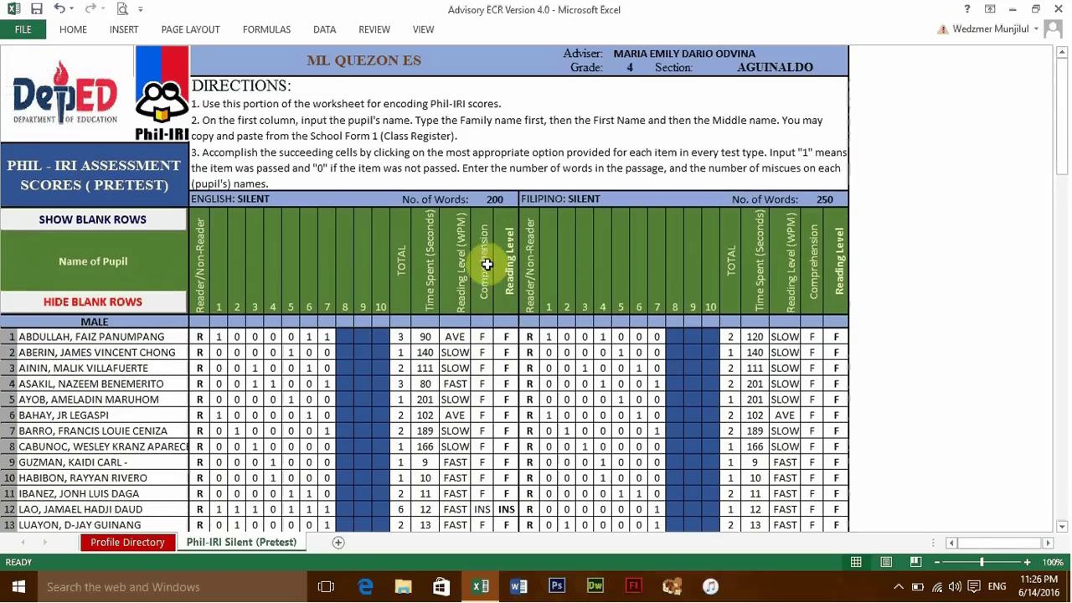
pyautogui.scroll(-6, 545, 402)
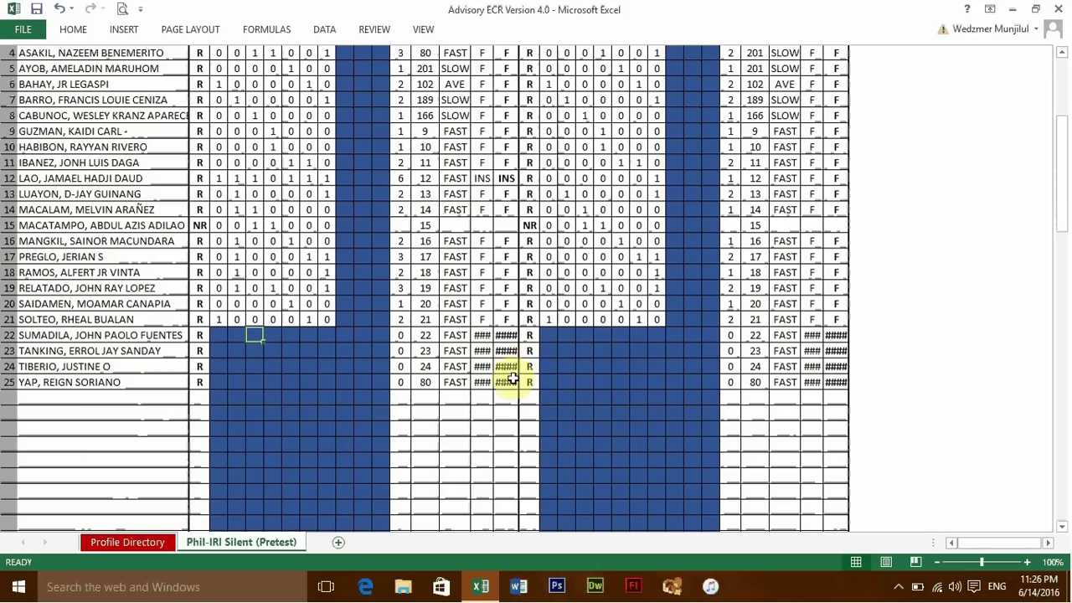
# Hide the blank rows in the male and female sections of the Phil-IRI silent pretest sheet
pyautogui.scroll(-10, 514, 370)
pyautogui.scroll(2, 513, 385)
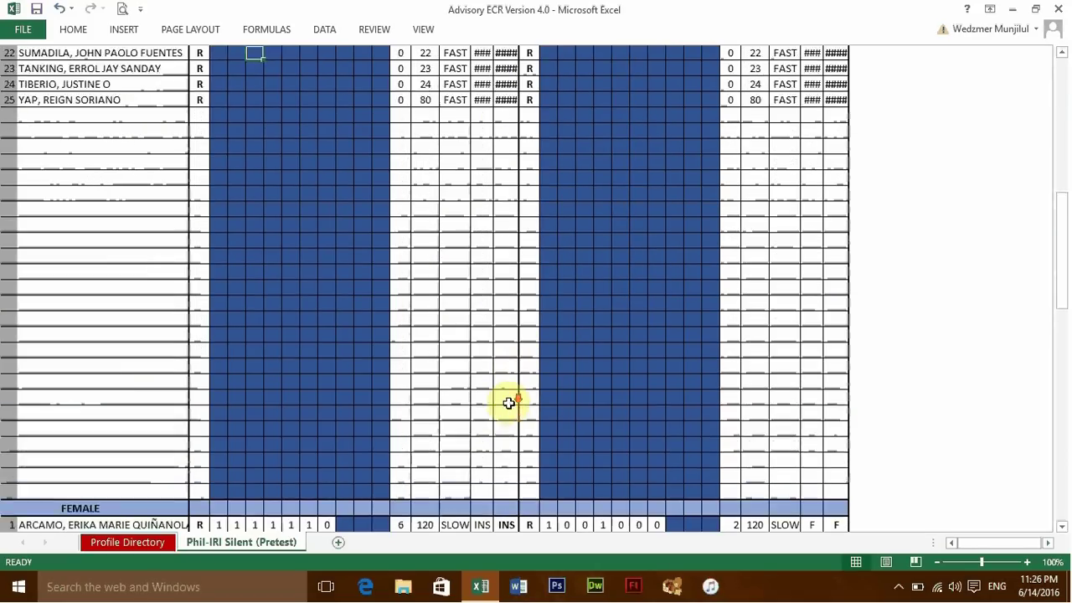
pyautogui.scroll(-10, 510, 402)
pyautogui.scroll(-4, 503, 403)
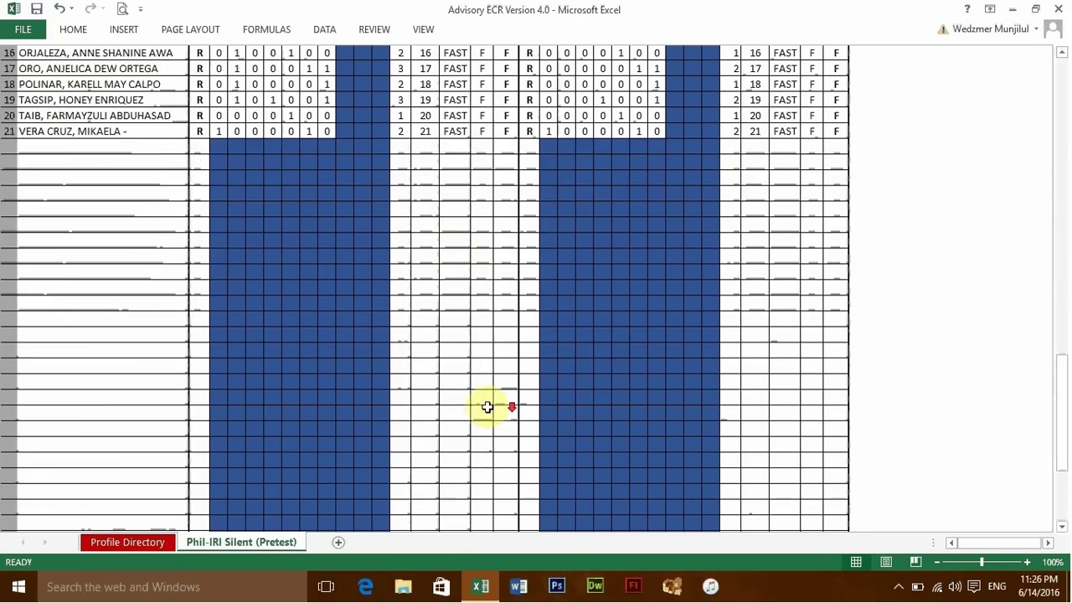
pyautogui.scroll(15, 466, 411)
pyautogui.scroll(10, 453, 407)
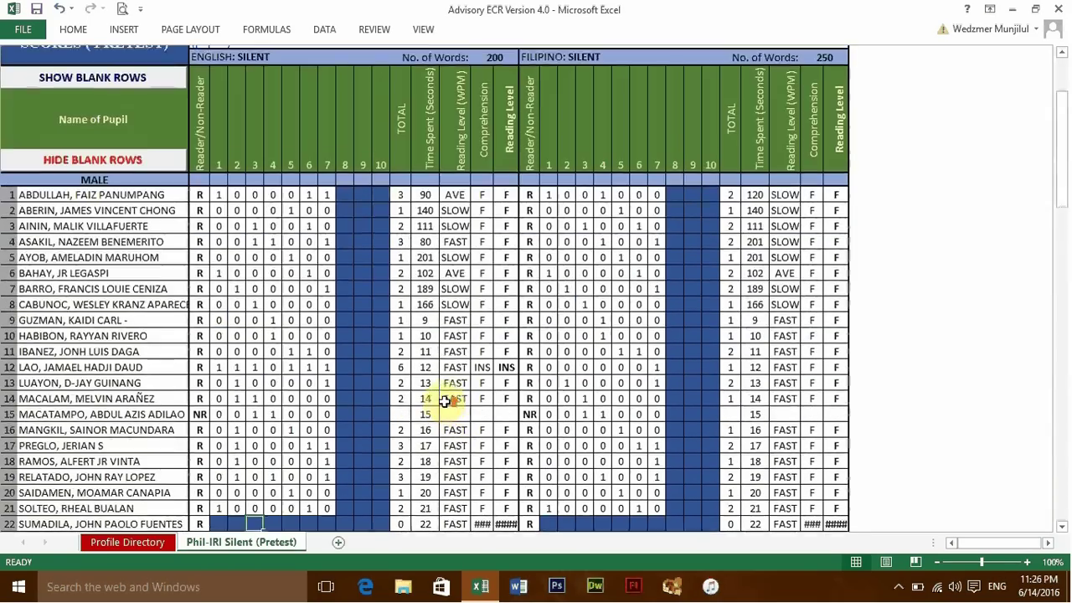
pyautogui.scroll(-7, 111, 395)
pyautogui.scroll(7, 110, 395)
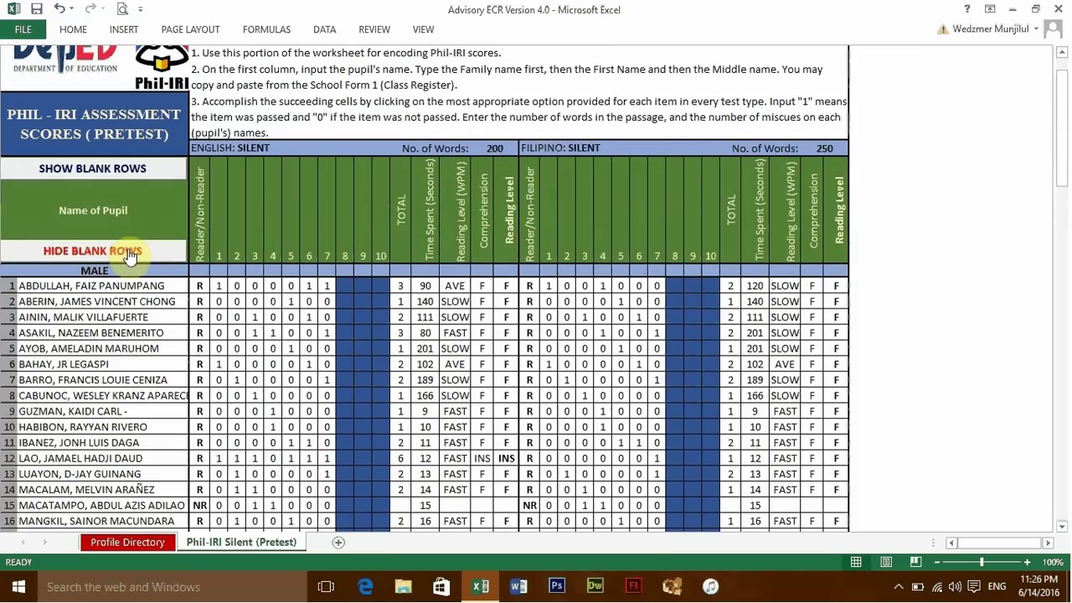
pyautogui.click(130, 256)
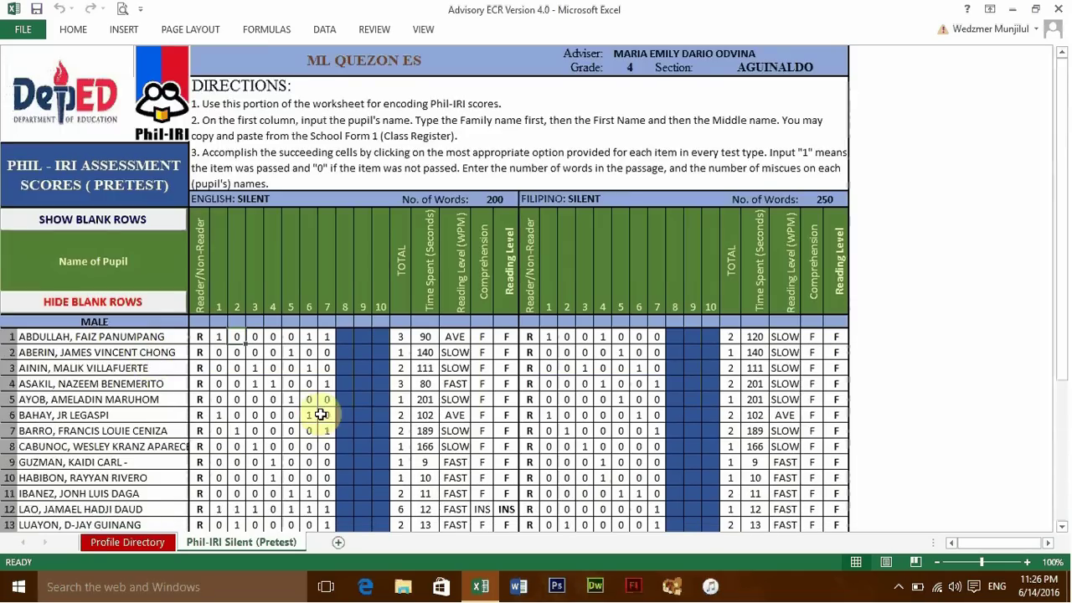
# Review the condensed silent pretest sheet down to the Reading Level summary table and check its print preview
pyautogui.scroll(-3, 332, 420)
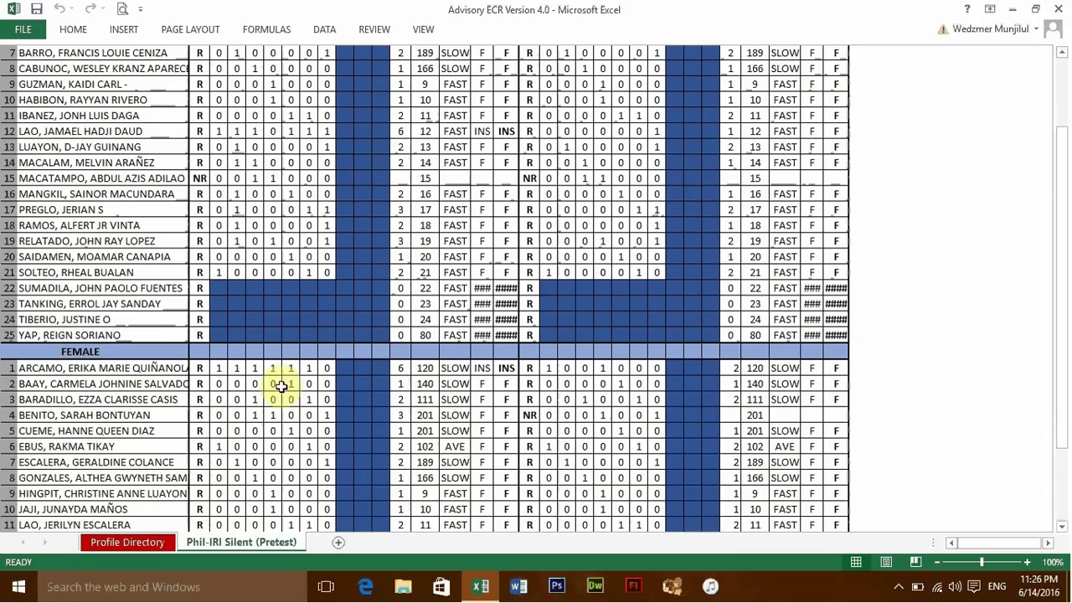
pyautogui.scroll(-7, 284, 381)
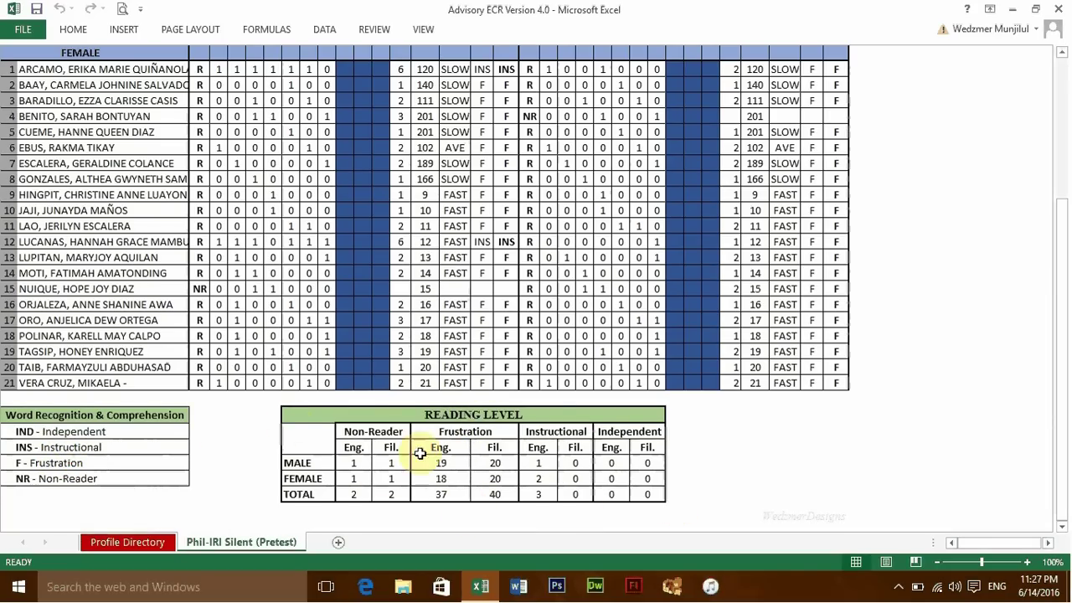
pyautogui.scroll(15, 546, 492)
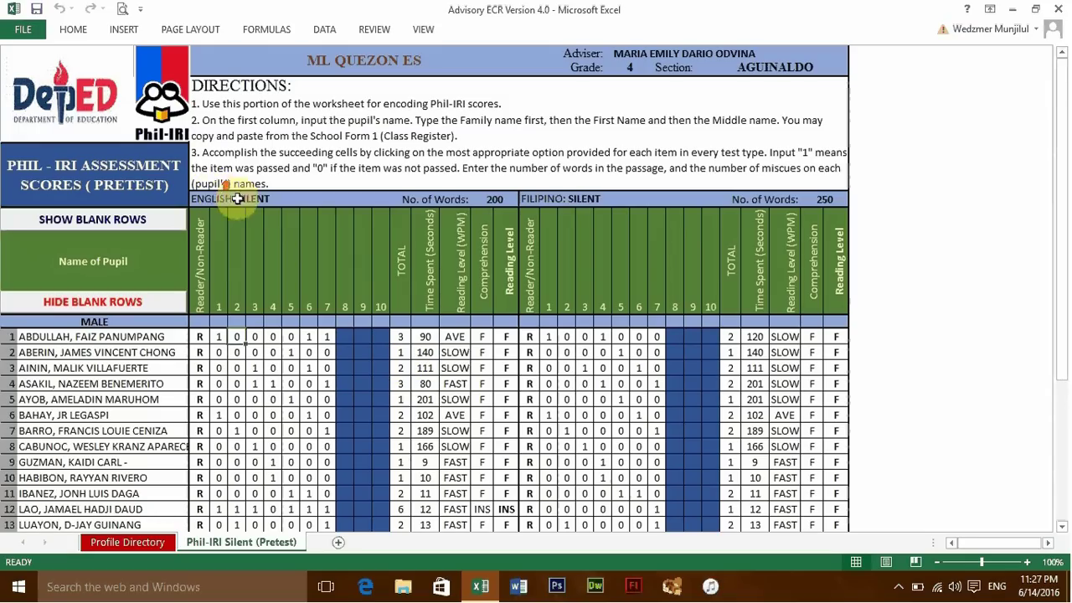
pyautogui.click(122, 15)
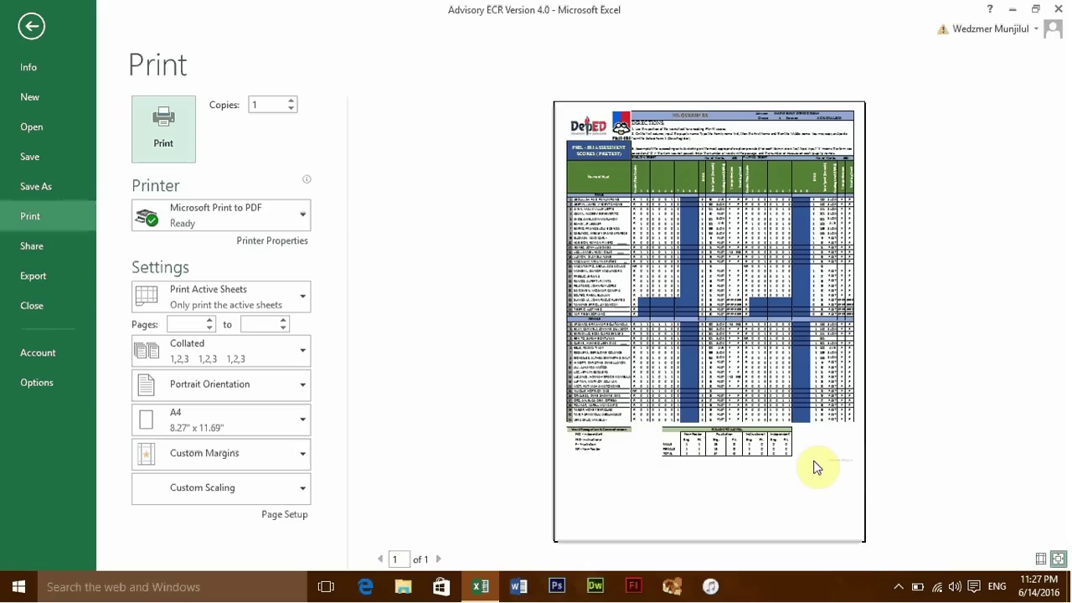
pyautogui.click(31, 26)
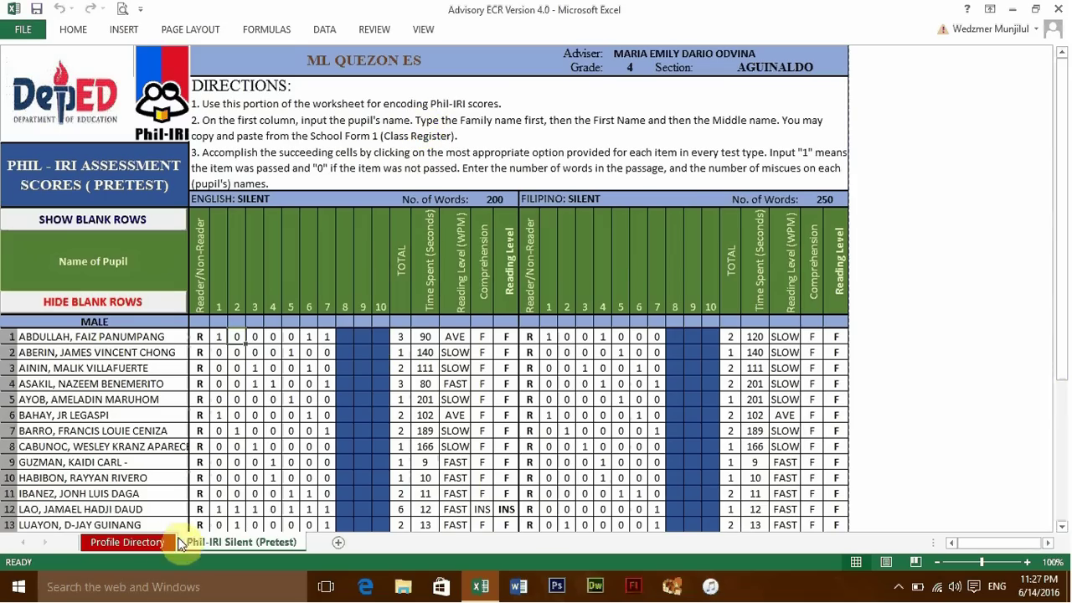
# Open the Phil-IRI Oral Reading (Pretest) form from the Profile Directory and look through its pupil rows and miscue columns
pyautogui.click(134, 542)
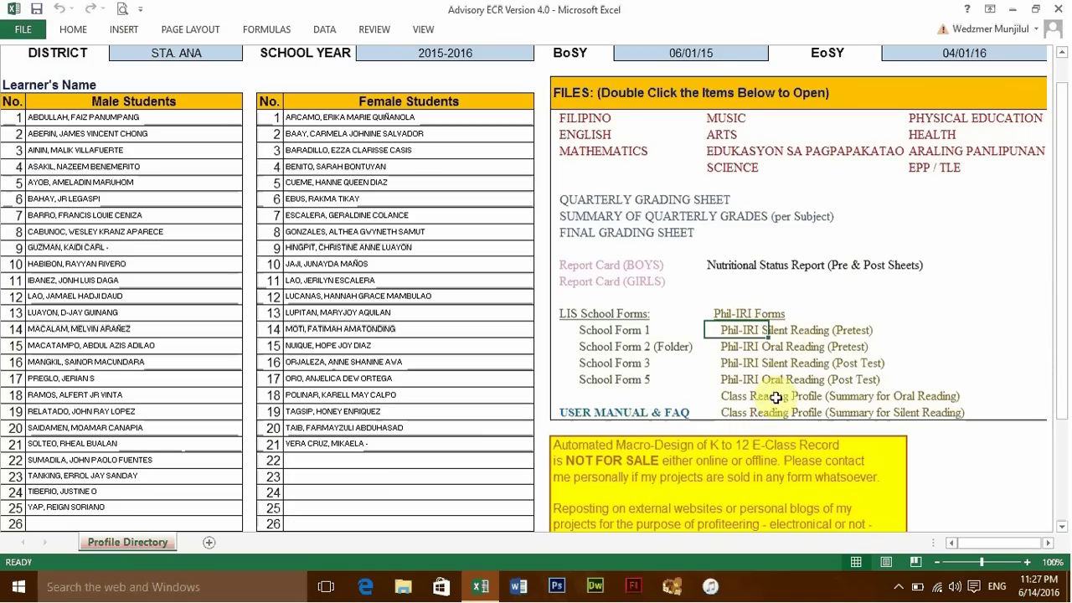
pyautogui.doubleClick(747, 349)
pyautogui.scroll(-6, 729, 353)
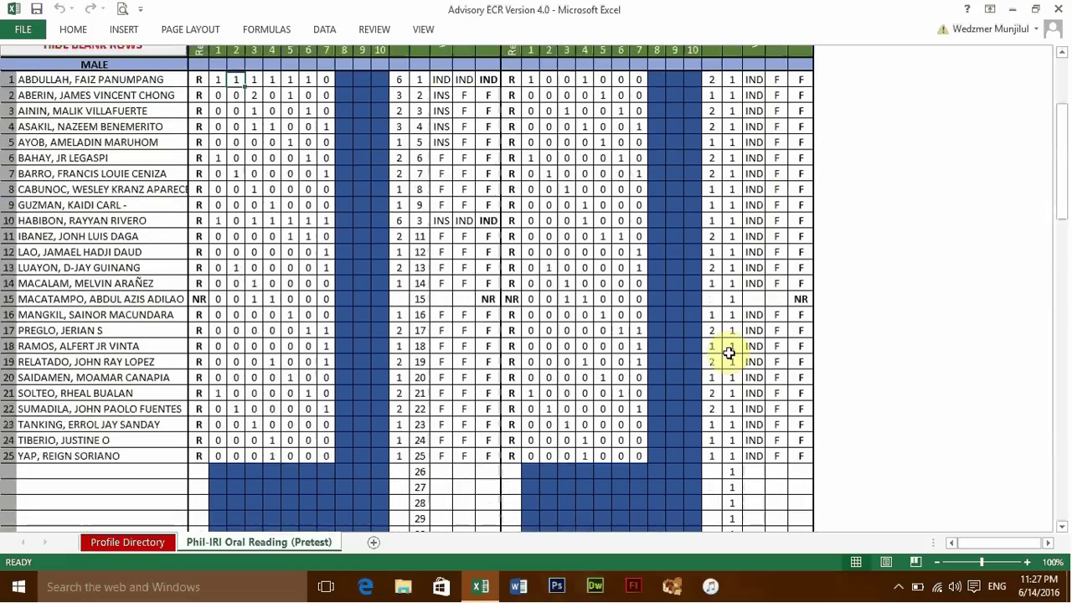
pyautogui.scroll(-5, 730, 354)
pyautogui.scroll(10, 728, 349)
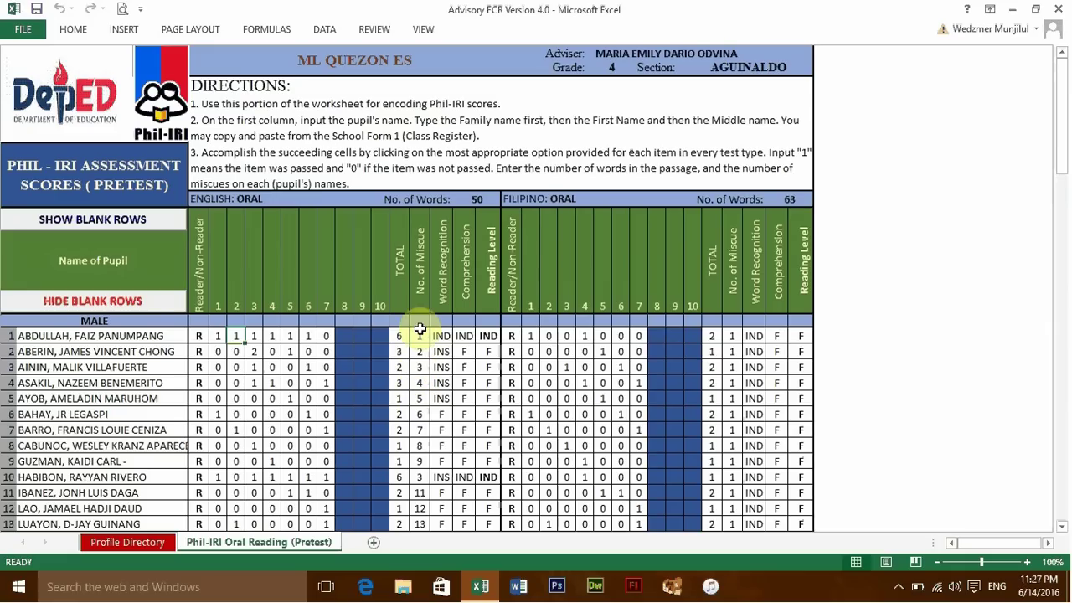
# Open the Class Reading Profile summary for oral reading from the Profile Directory and locate its pretest and post test date cells
pyautogui.click(147, 541)
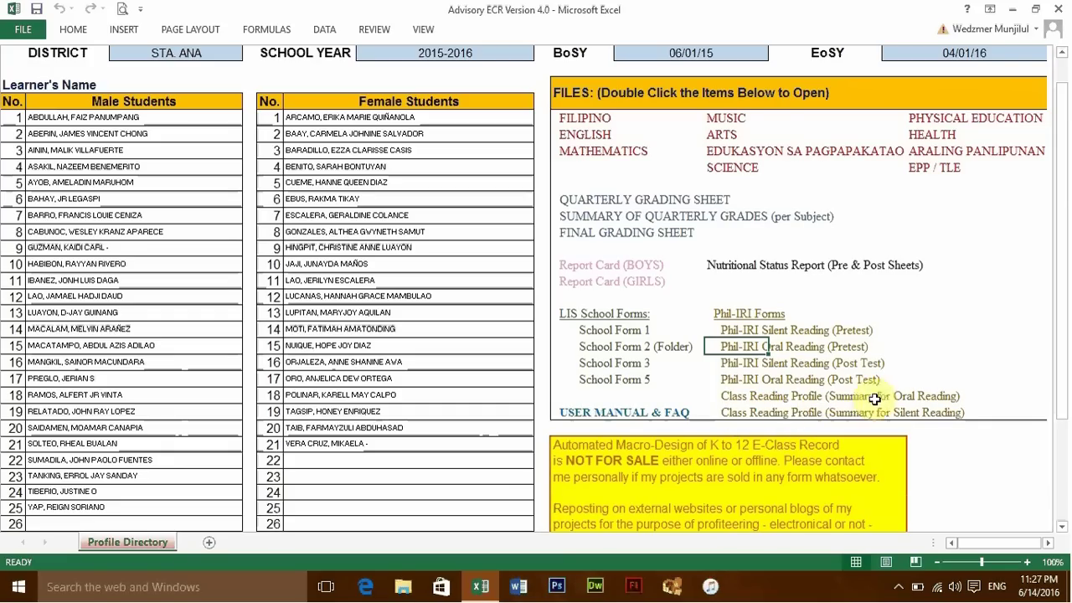
pyautogui.doubleClick(749, 396)
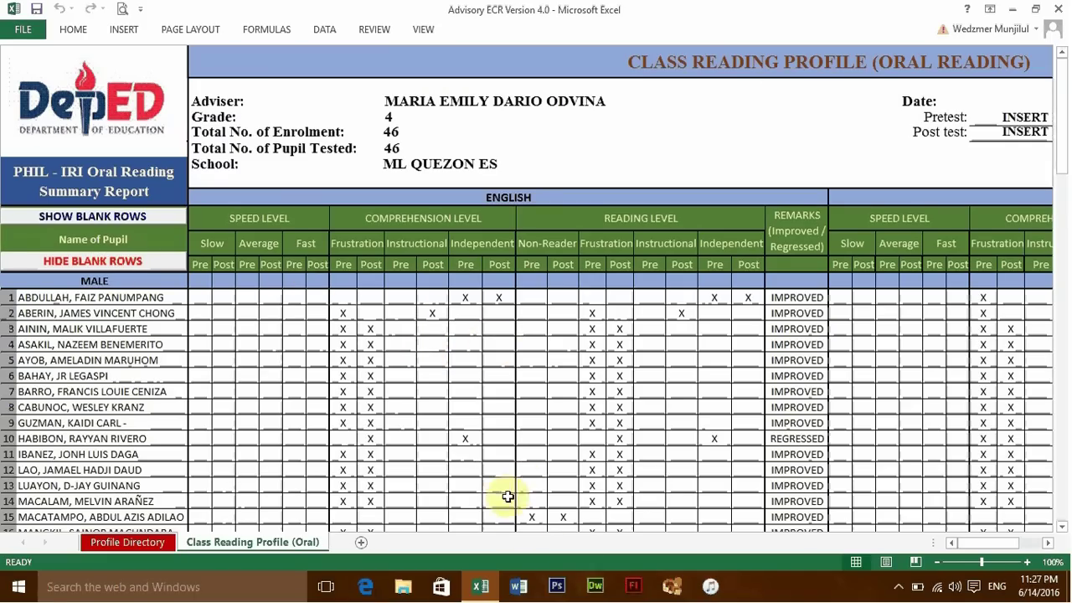
pyautogui.moveTo(988, 545); pyautogui.dragTo(1017, 546)
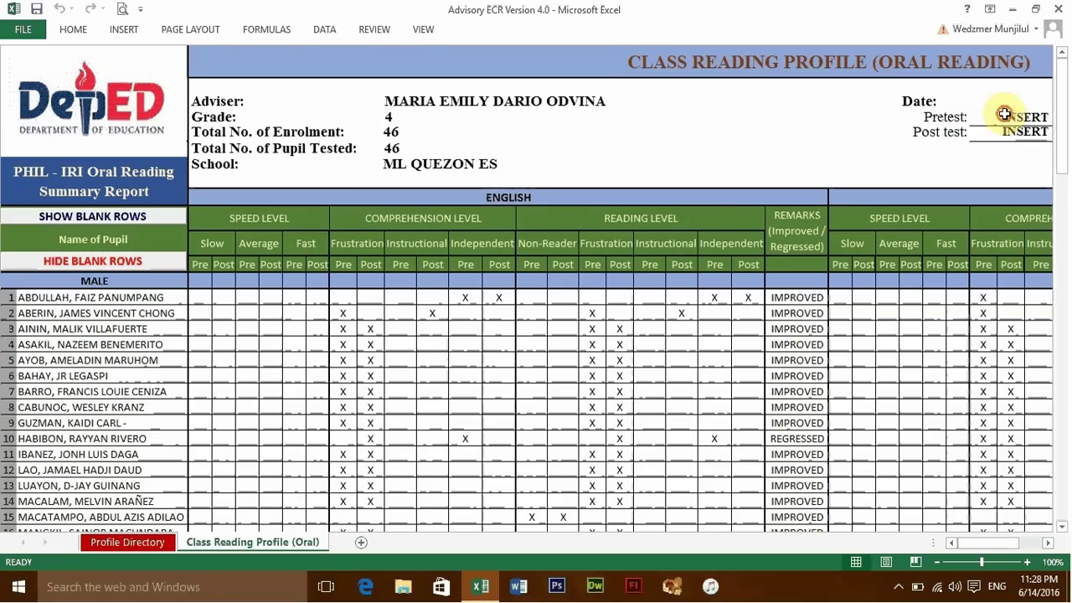
pyautogui.moveTo(980, 542); pyautogui.dragTo(992, 543)
pyautogui.click(632, 111)
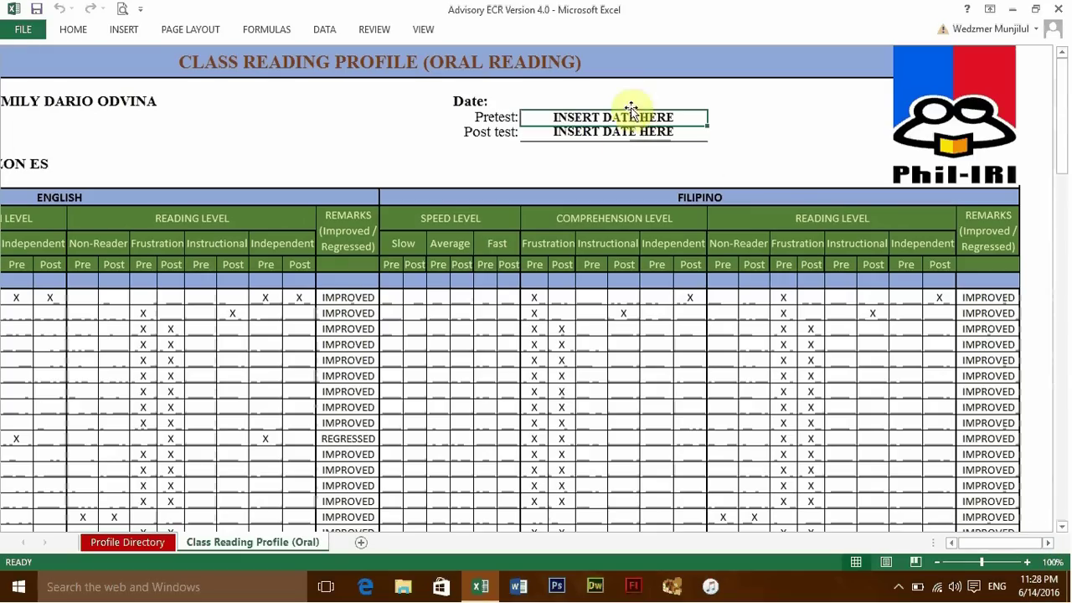
pyautogui.click(622, 132)
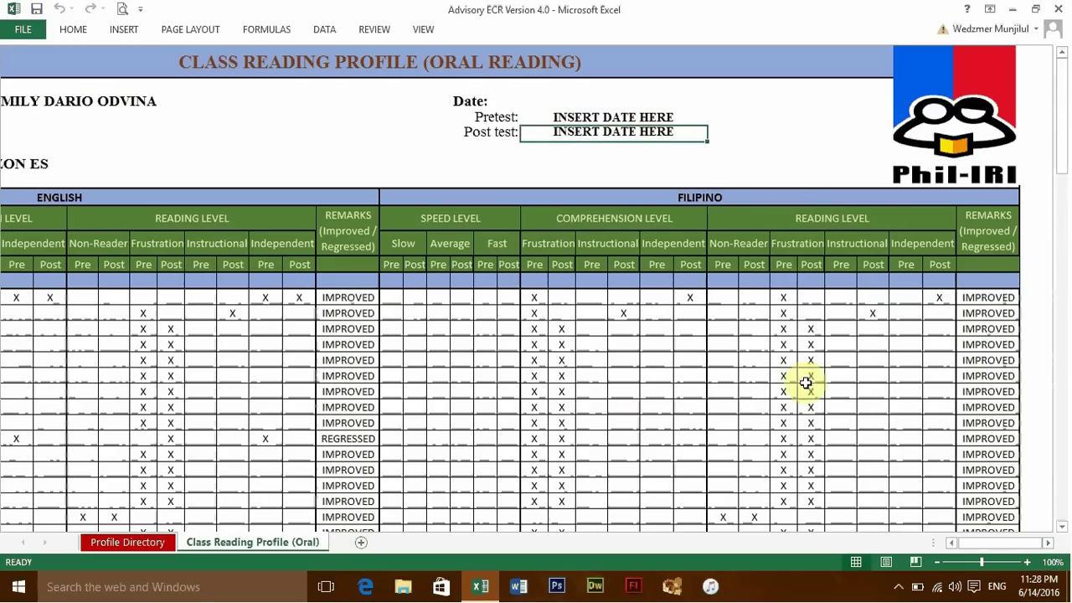
# View the Class Reading Profile summary for silent reading, including its date fields, and return to the Profile Directory
pyautogui.click(136, 545)
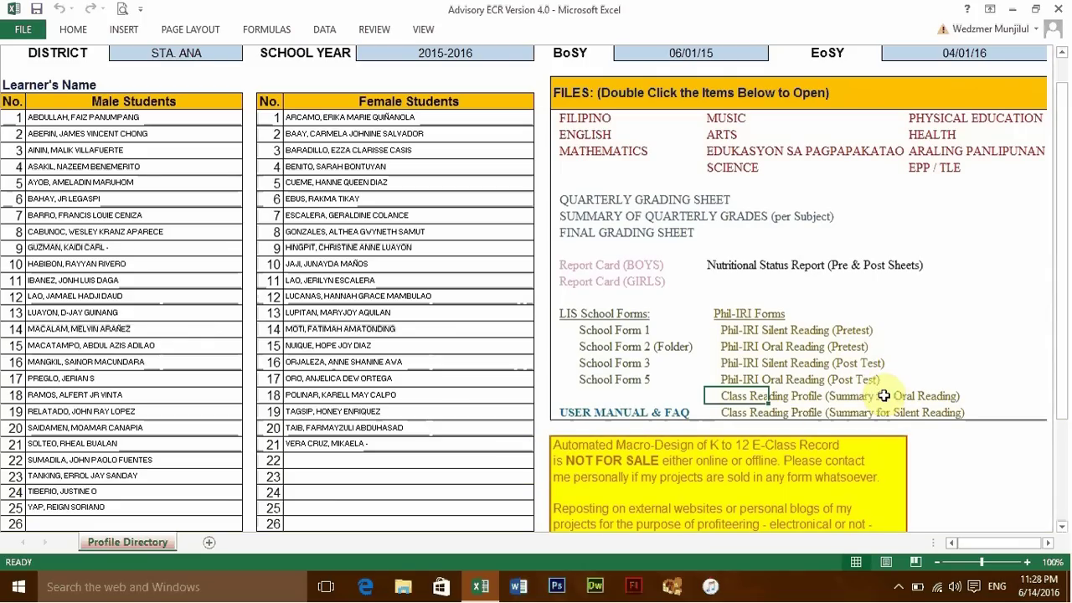
pyautogui.doubleClick(739, 413)
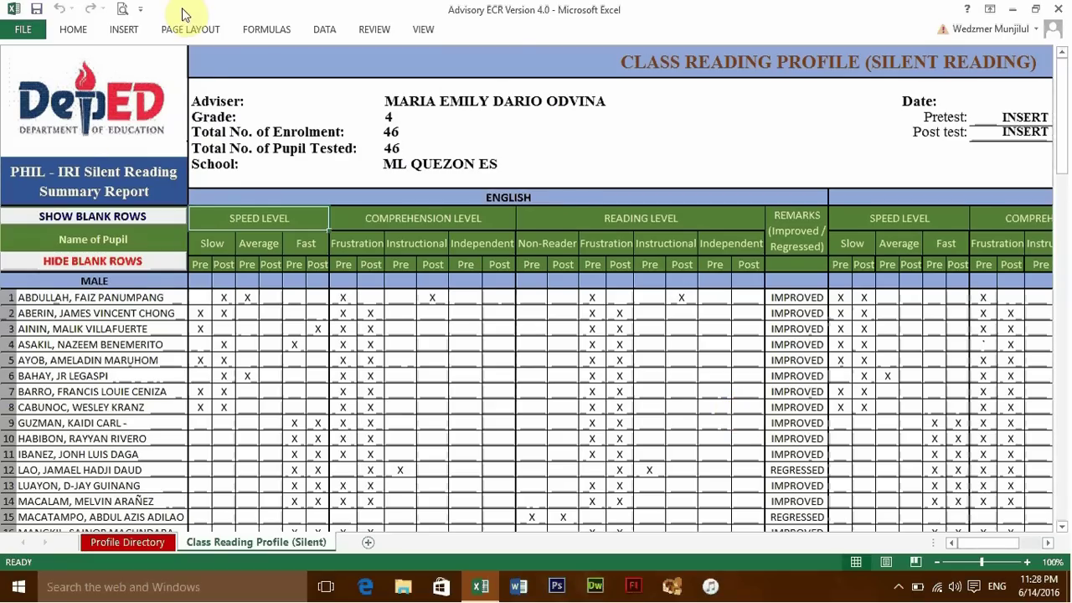
pyautogui.moveTo(974, 541); pyautogui.dragTo(980, 544)
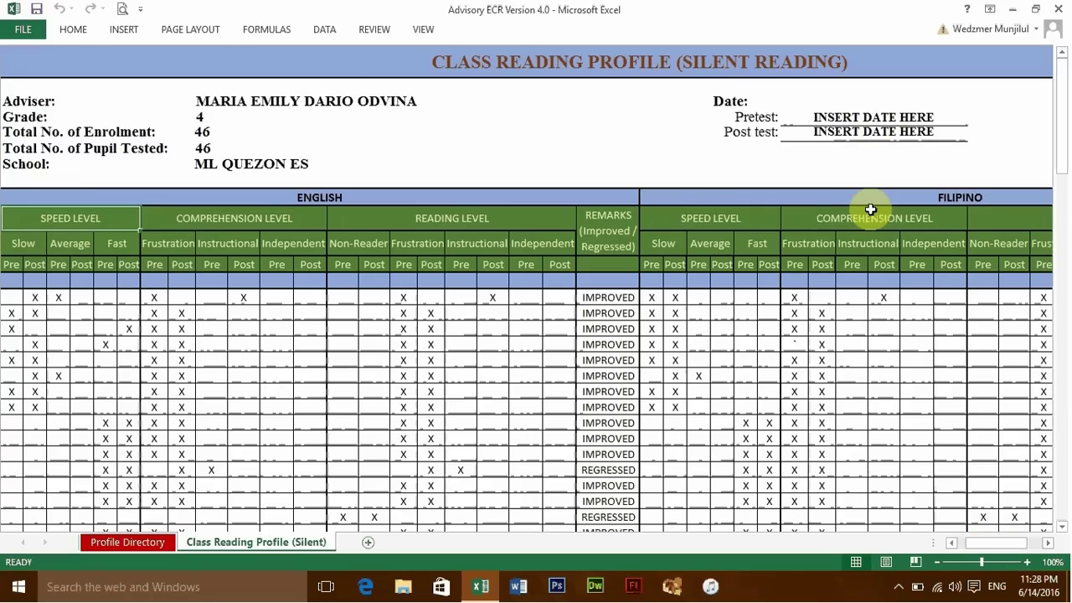
pyautogui.click(127, 542)
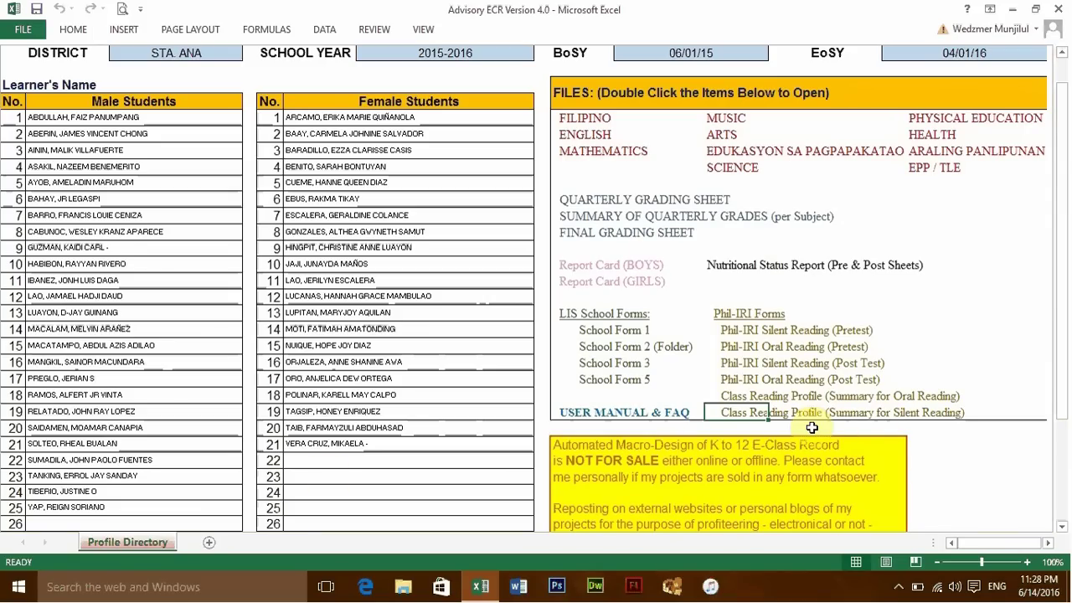